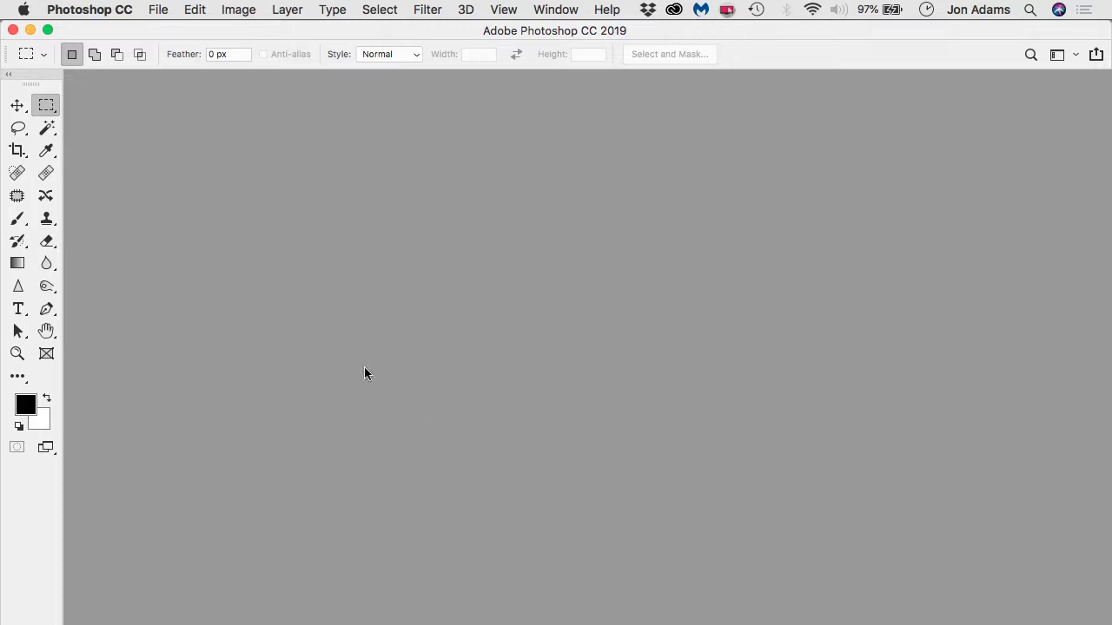
Create a new 500 x 500 px RGB document at 72 ppi with a white background.
click(160, 11)
click(171, 32)
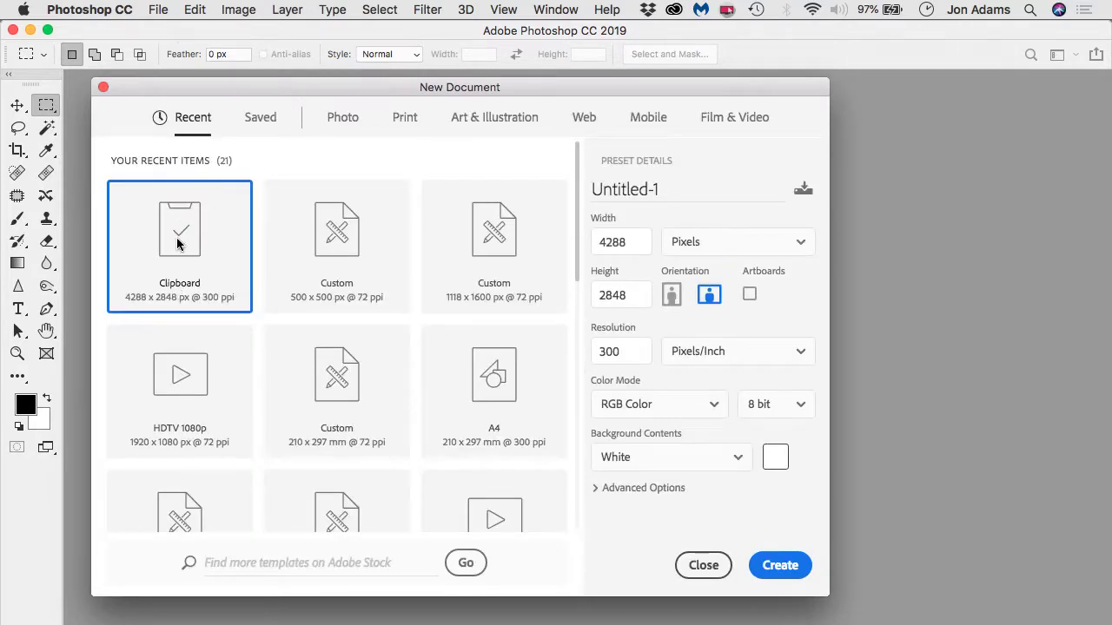
click(308, 258)
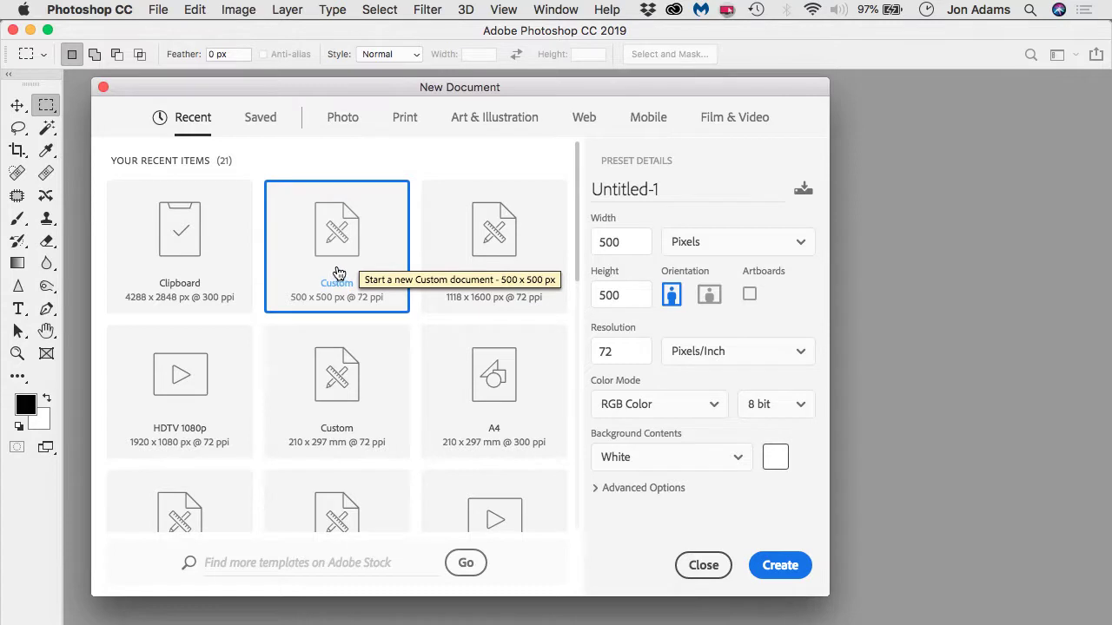
click(779, 566)
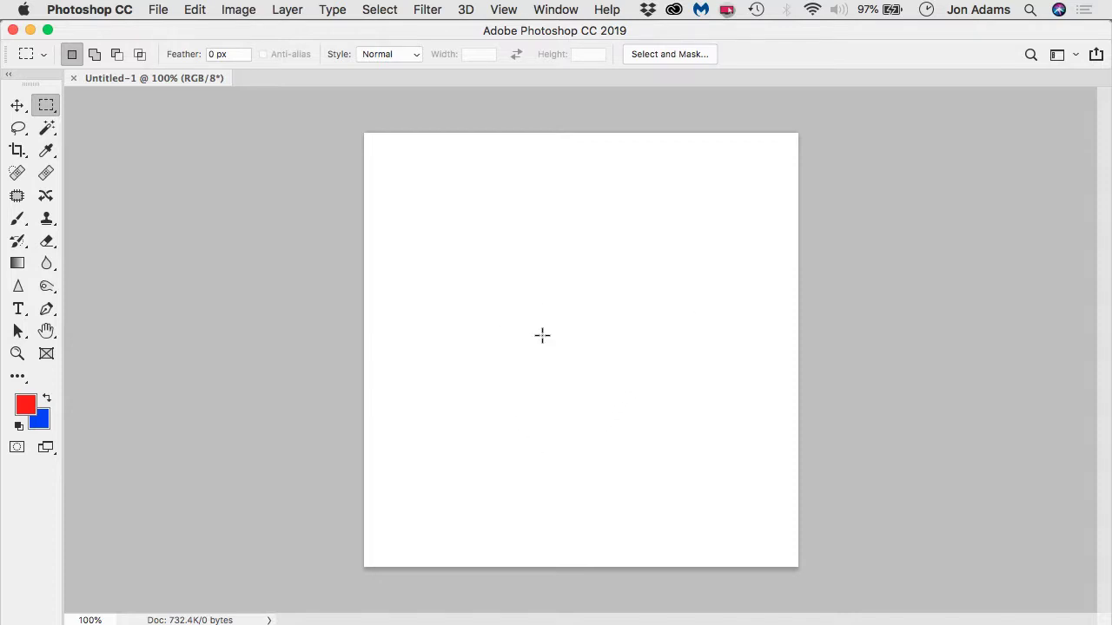
Reset the default colors, choose a bright red foreground color, and fill the canvas with it.
click(19, 425)
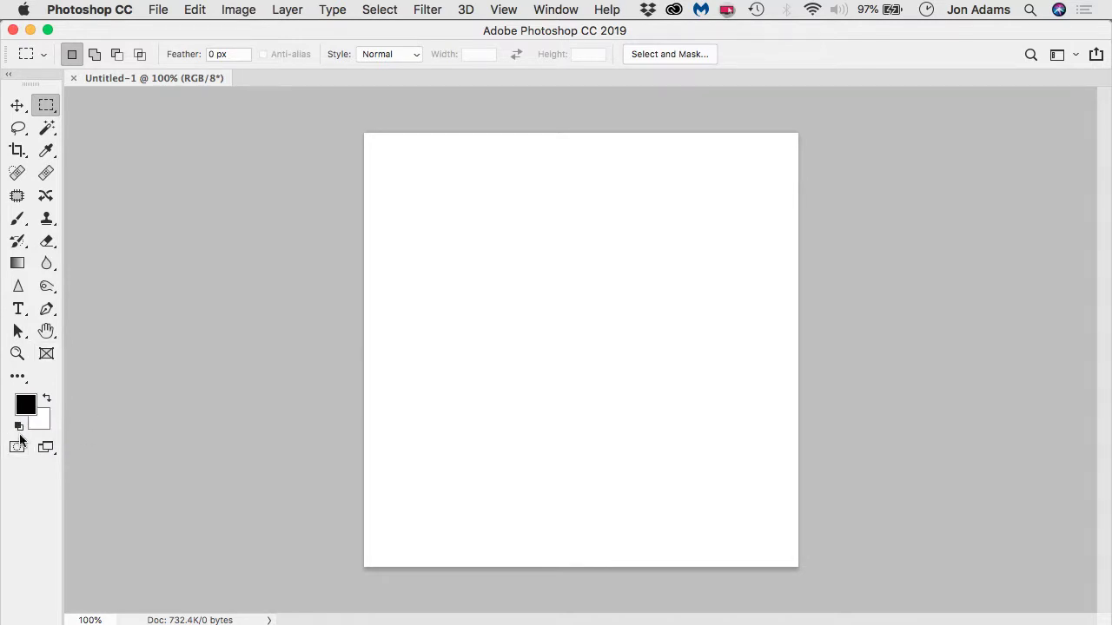
click(26, 404)
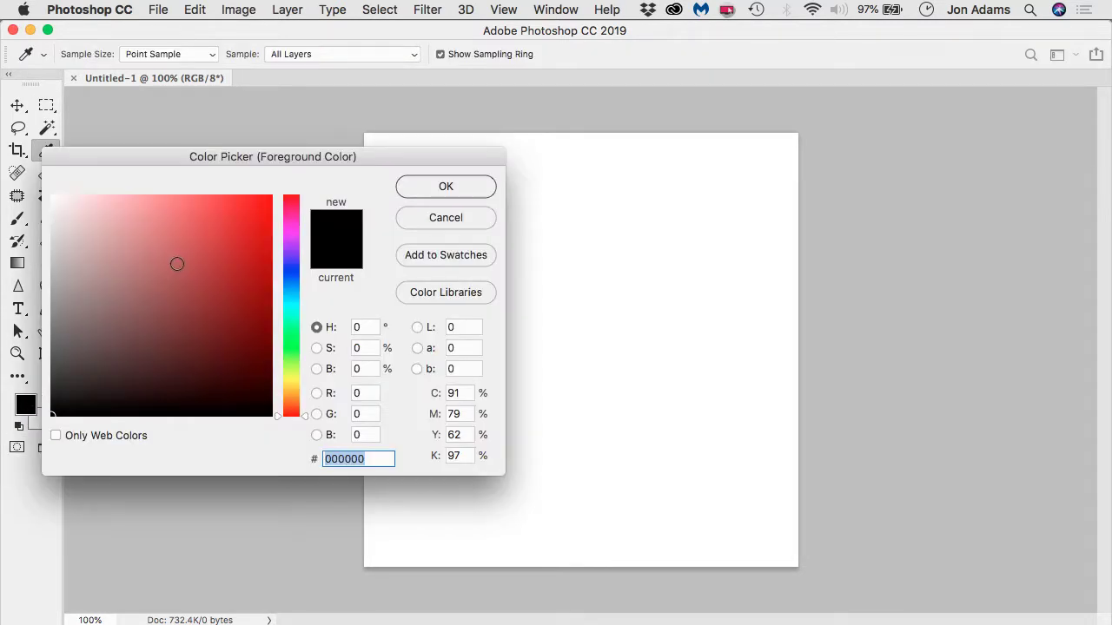
click(245, 228)
click(421, 192)
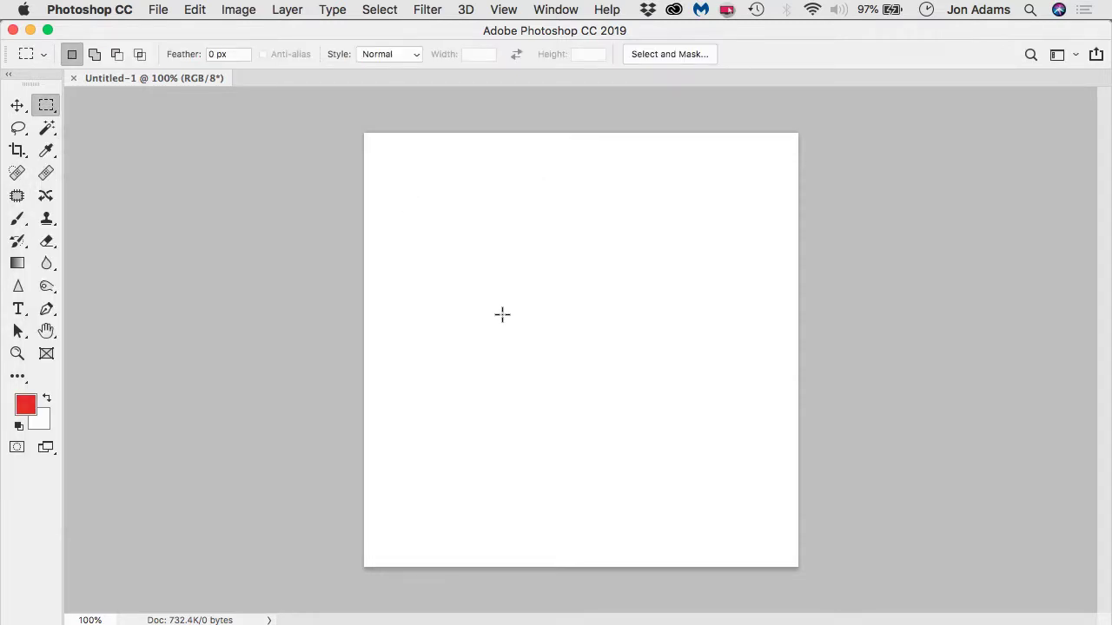
key(alt+BackSpace)
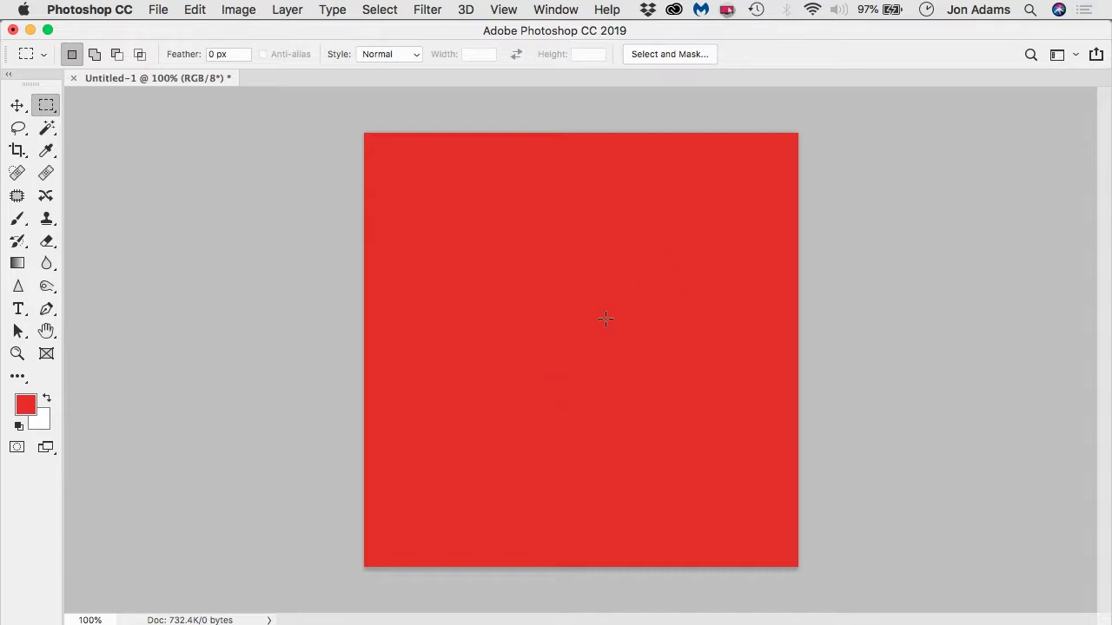
Create a second 500 x 500 px document at 72 ppi with a white background.
click(163, 9)
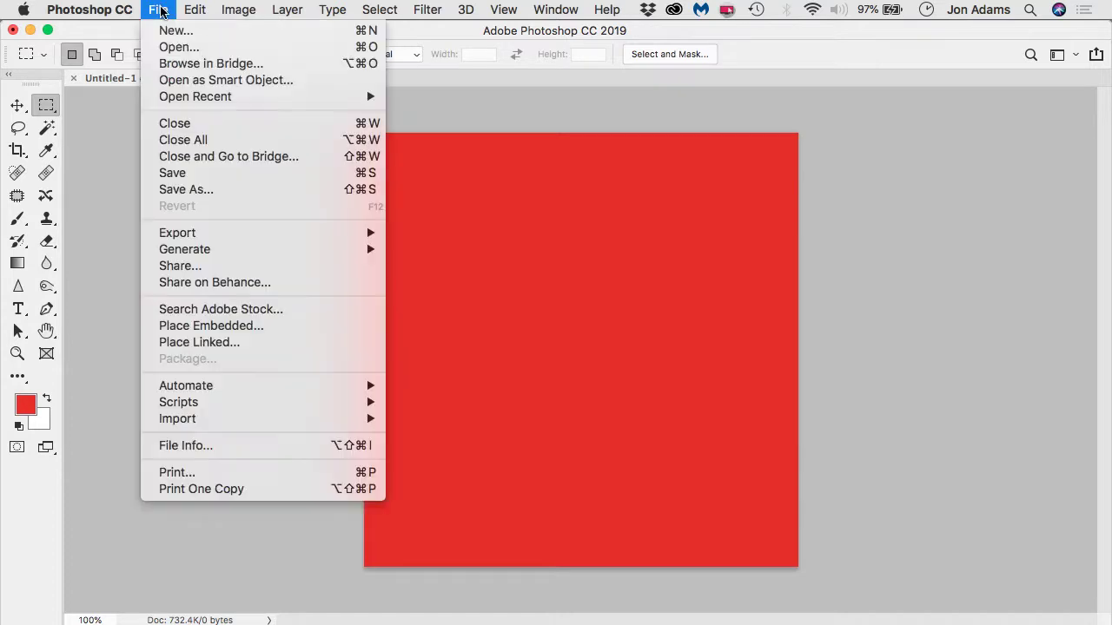
click(174, 32)
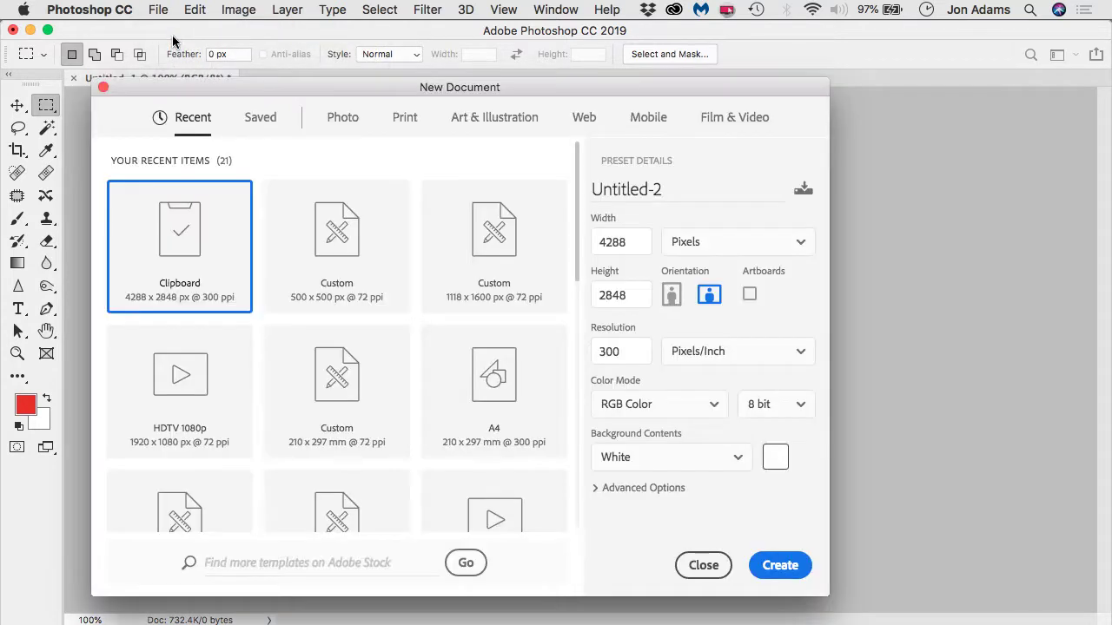
click(327, 255)
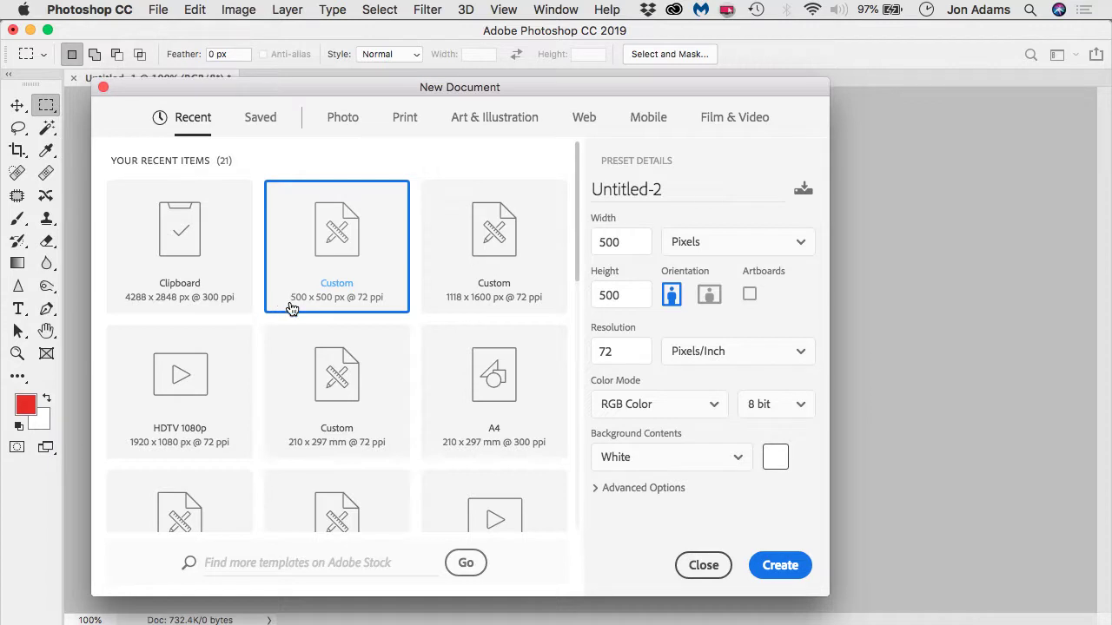
double_click(335, 224)
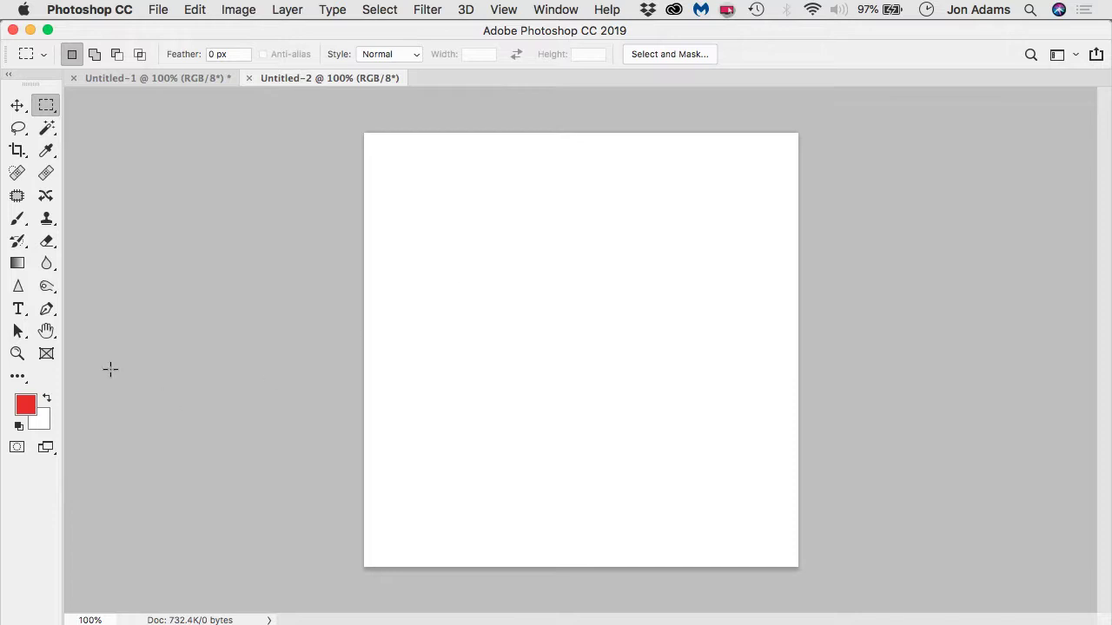
Choose a strong blue with a hue around 226° as the background color and fill the second document's canvas with it.
click(40, 423)
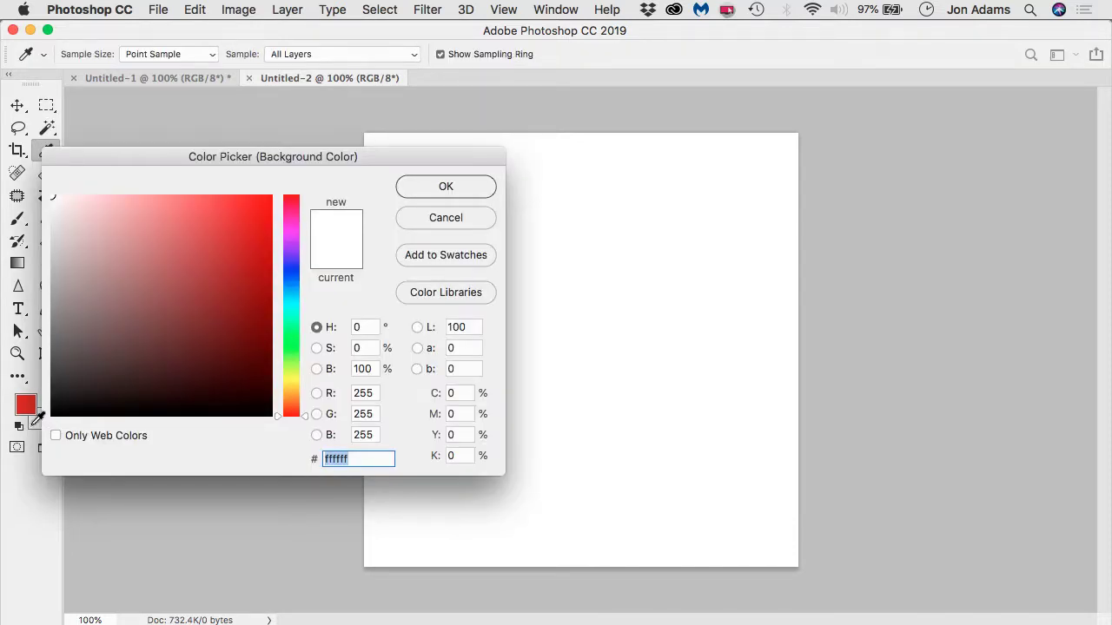
click(290, 278)
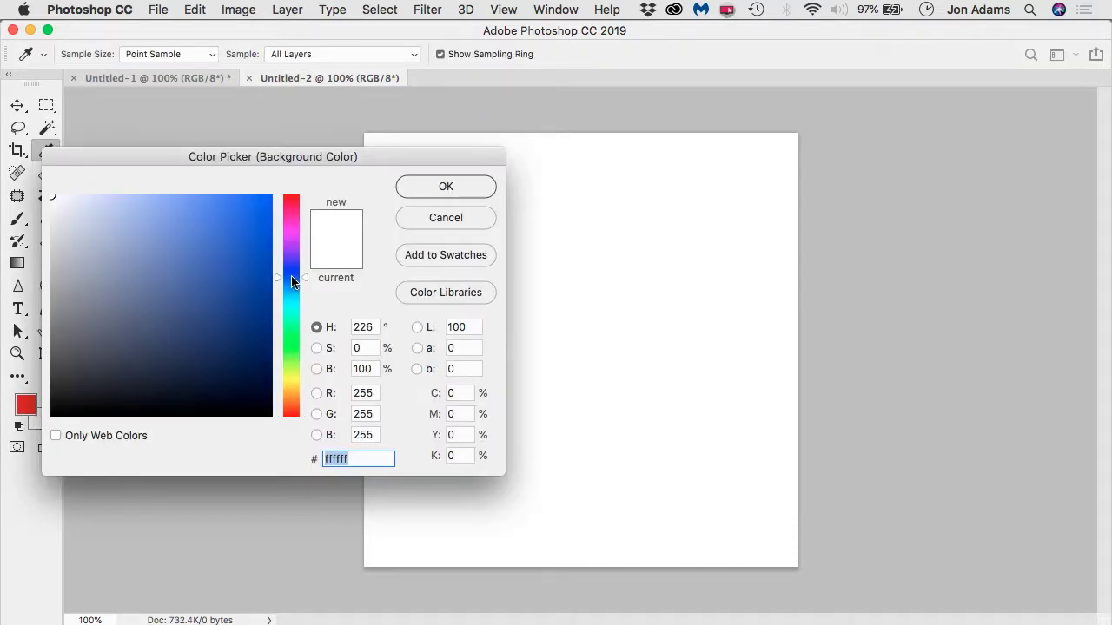
click(255, 237)
click(446, 186)
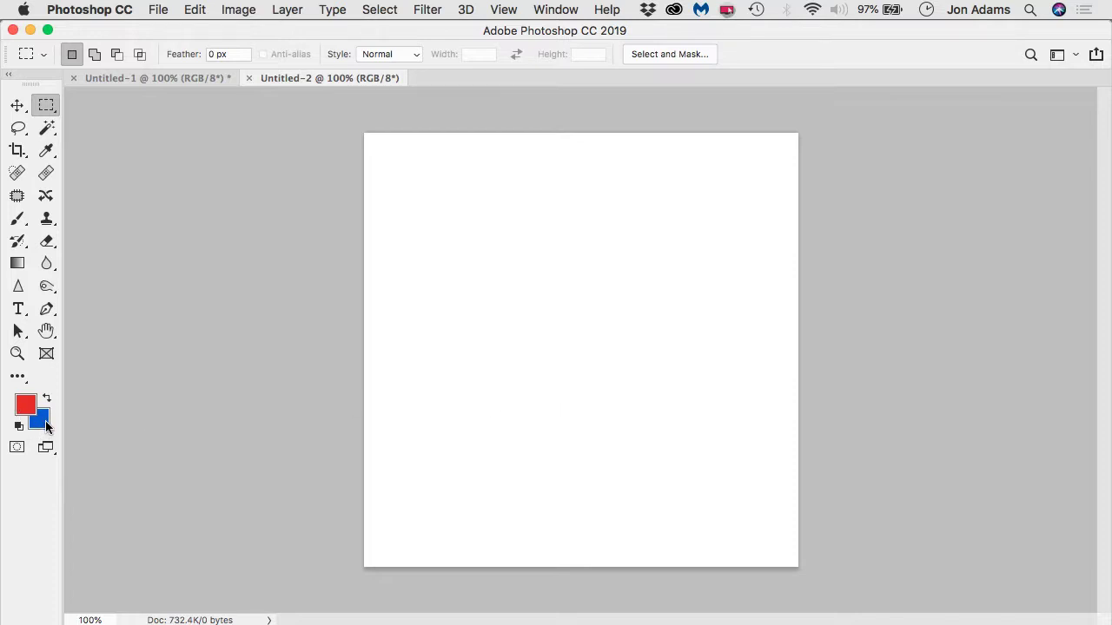
key(super+BackSpace)
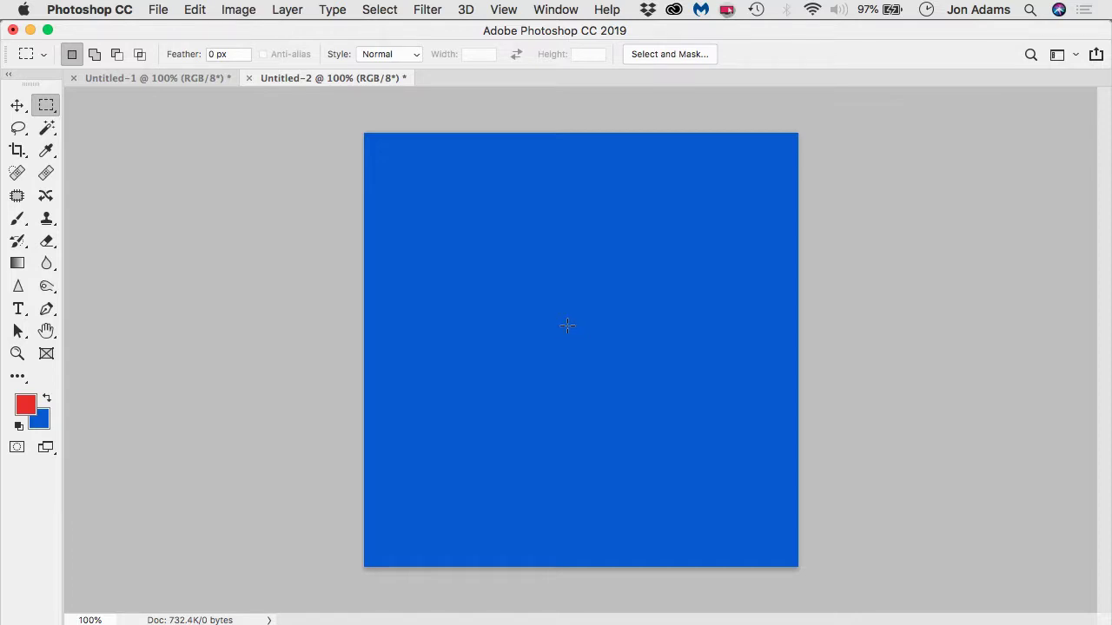
Select the entire blue canvas of Untitled-2 and copy it.
click(127, 77)
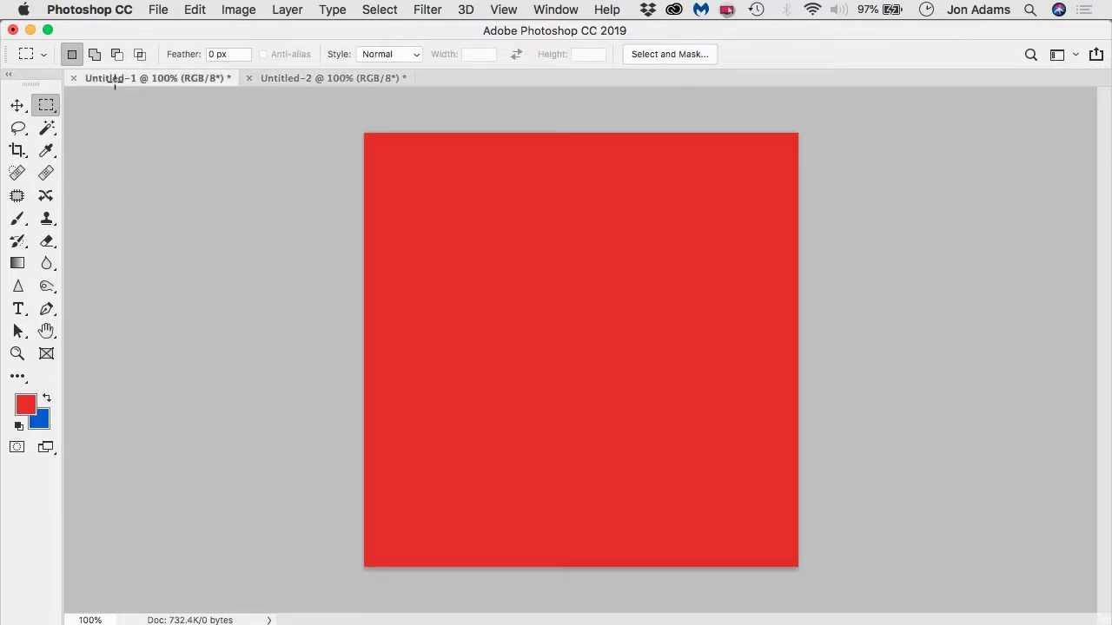
click(321, 78)
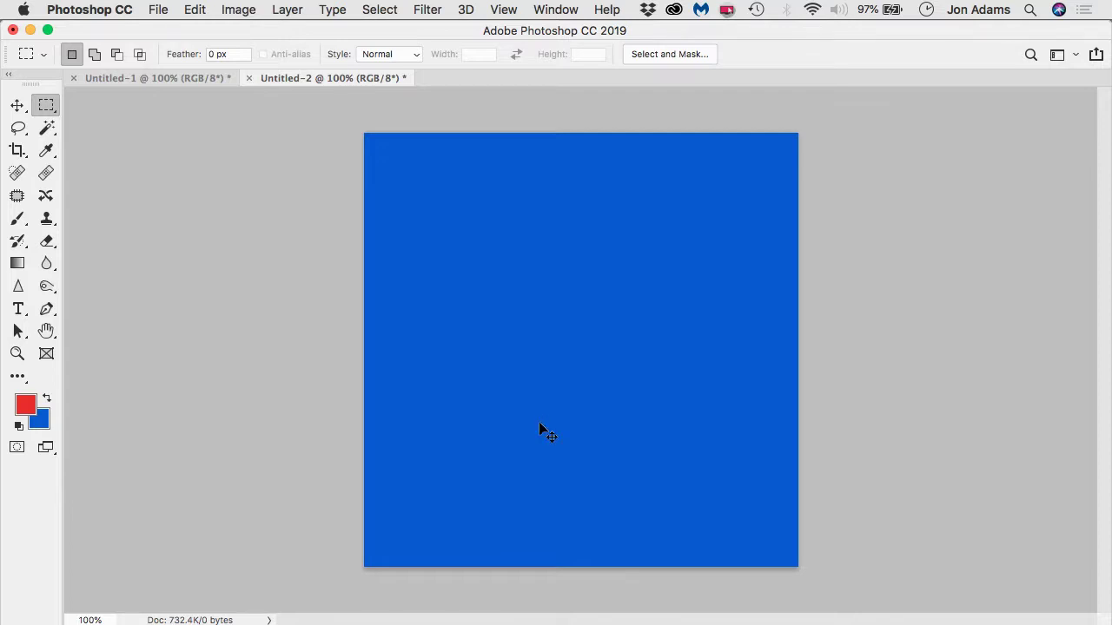
key(super+a)
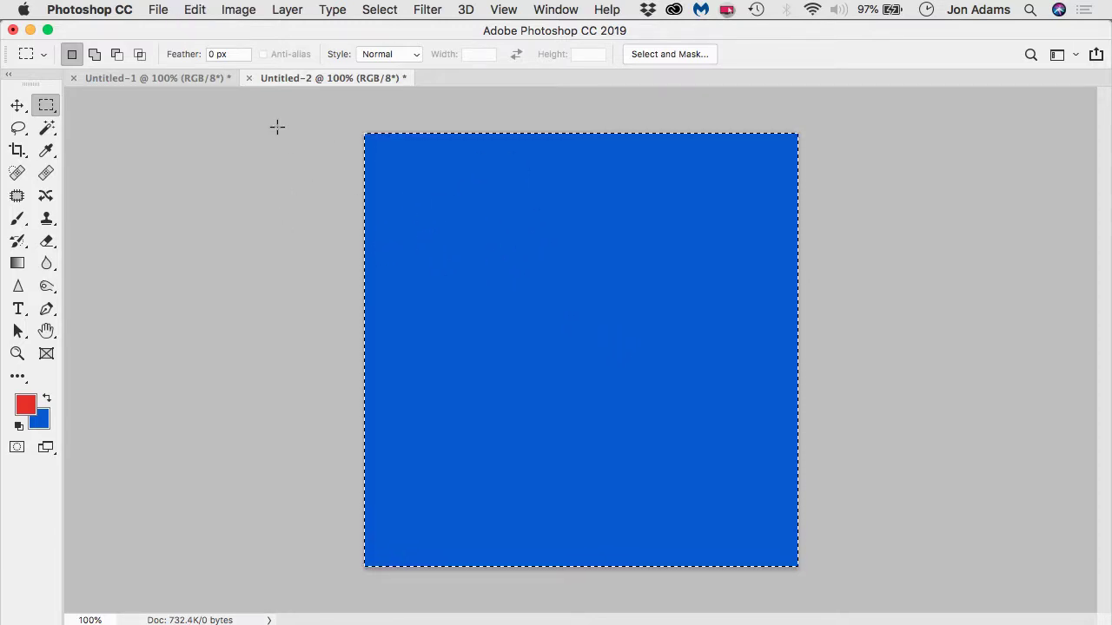
Close Untitled-2 without saving and paste the copied blue fill over the red canvas in Untitled-1.
click(249, 79)
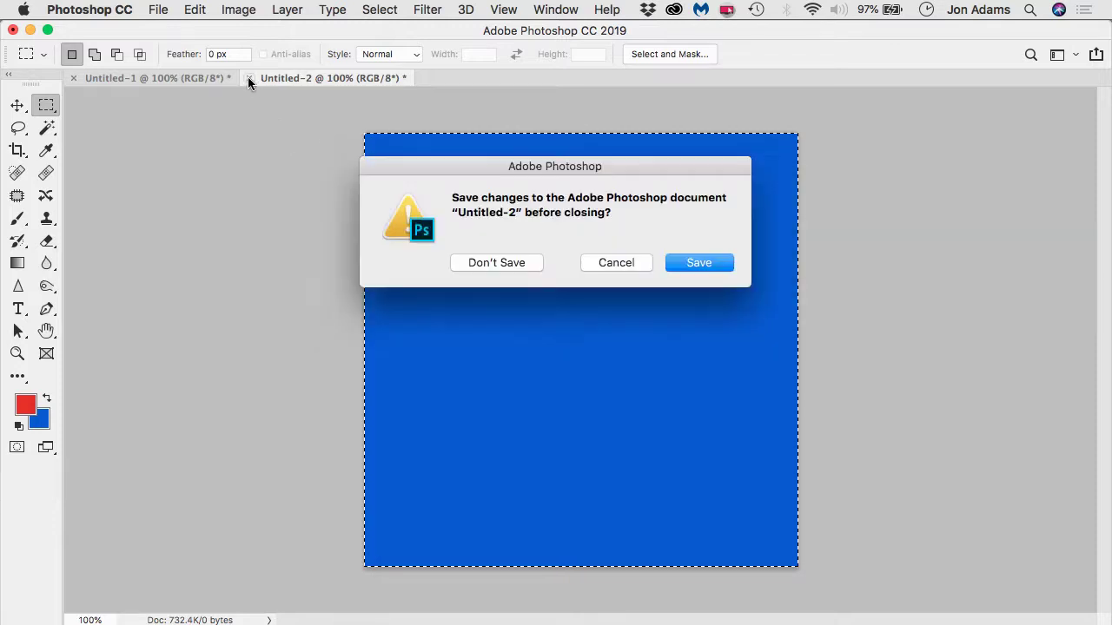
click(493, 264)
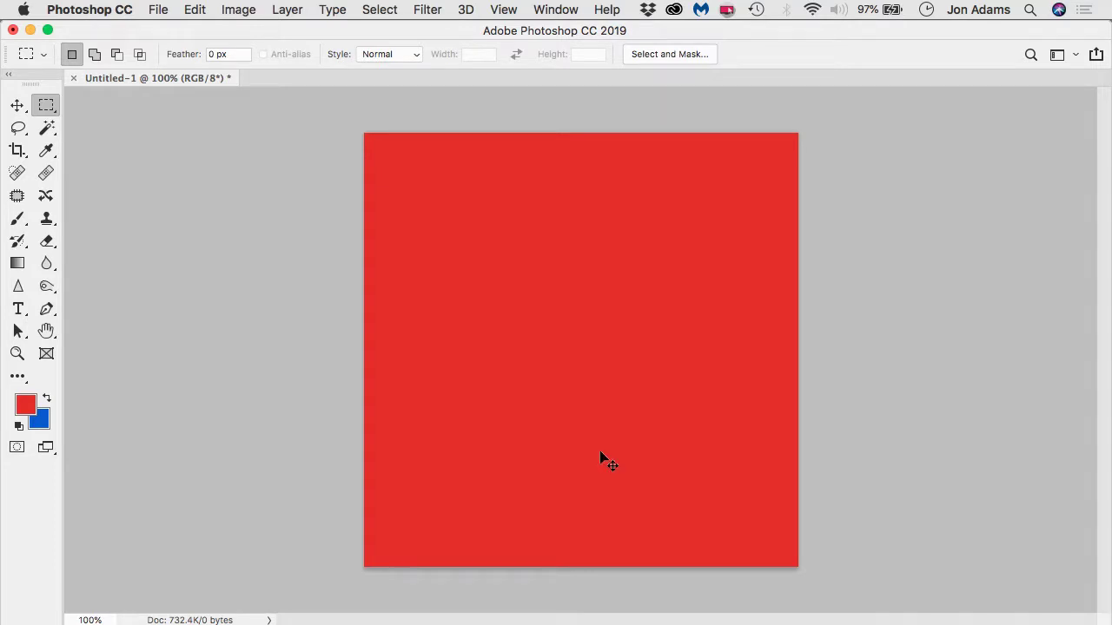
key(super+v)
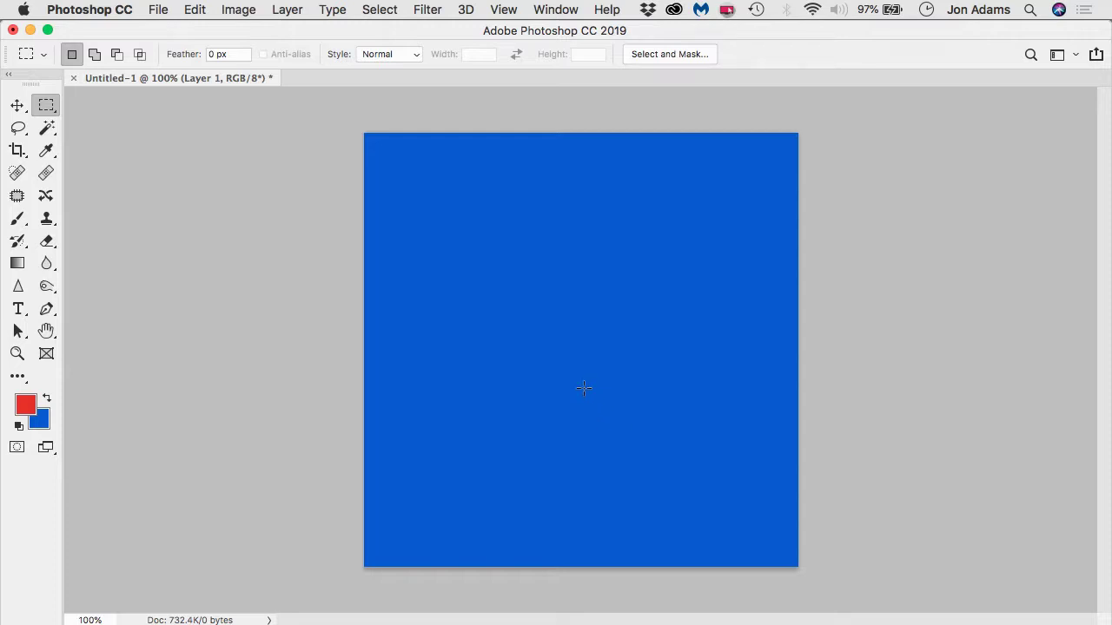
Show the Layers panel and place it beside the canvas, clear of the image.
click(549, 10)
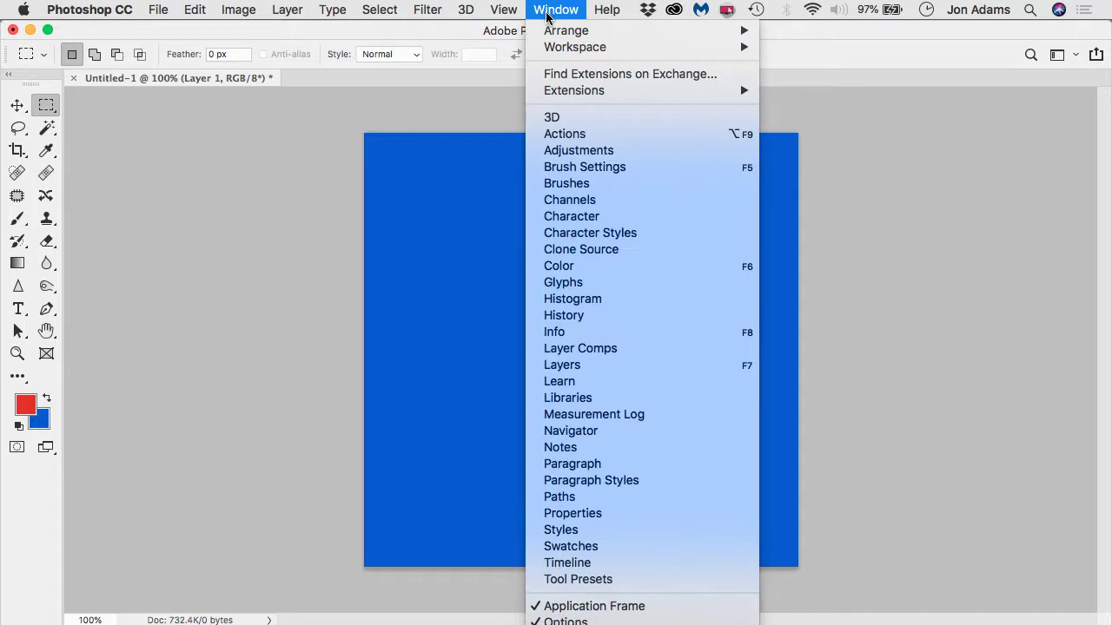
click(559, 368)
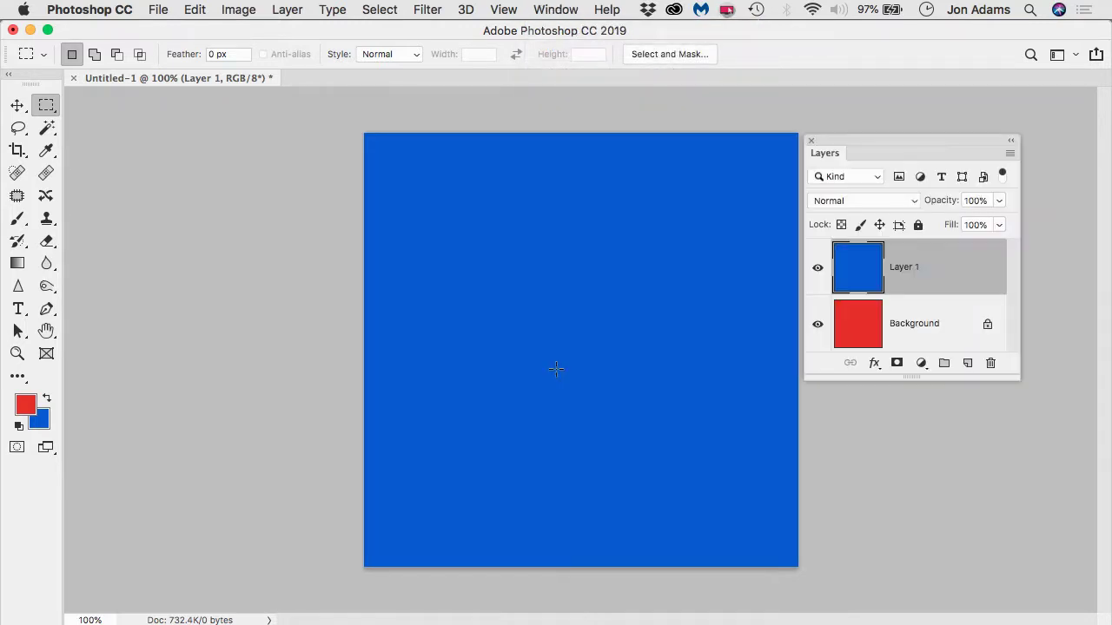
drag(871, 137, 909, 127)
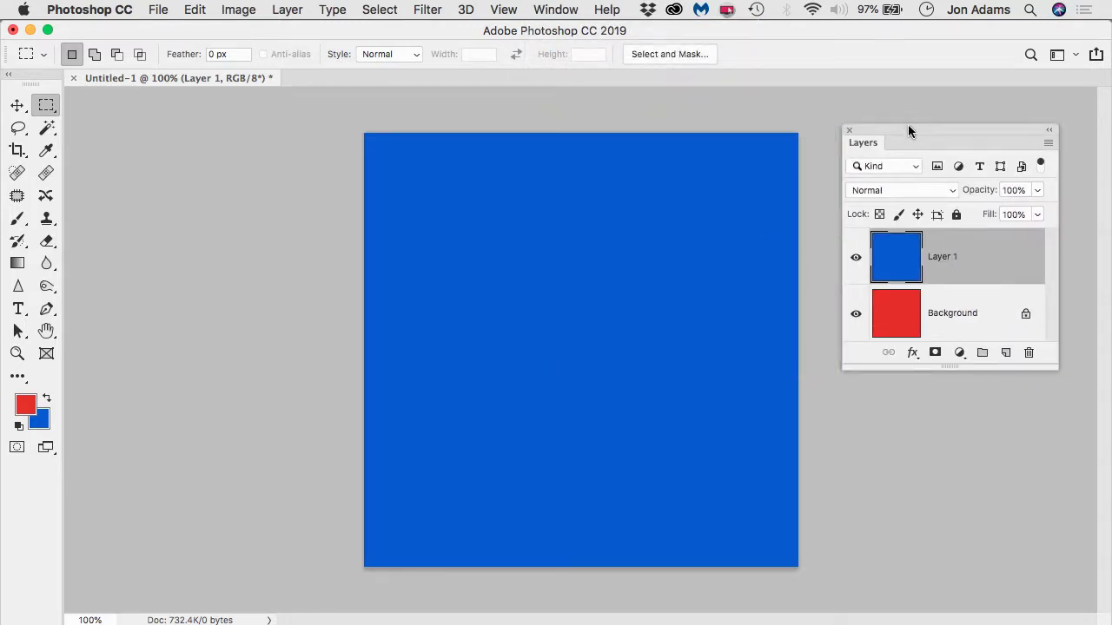
Hide and reshow the blue layer to check the red background beneath it, and slightly enlarge the Layers panel.
click(855, 257)
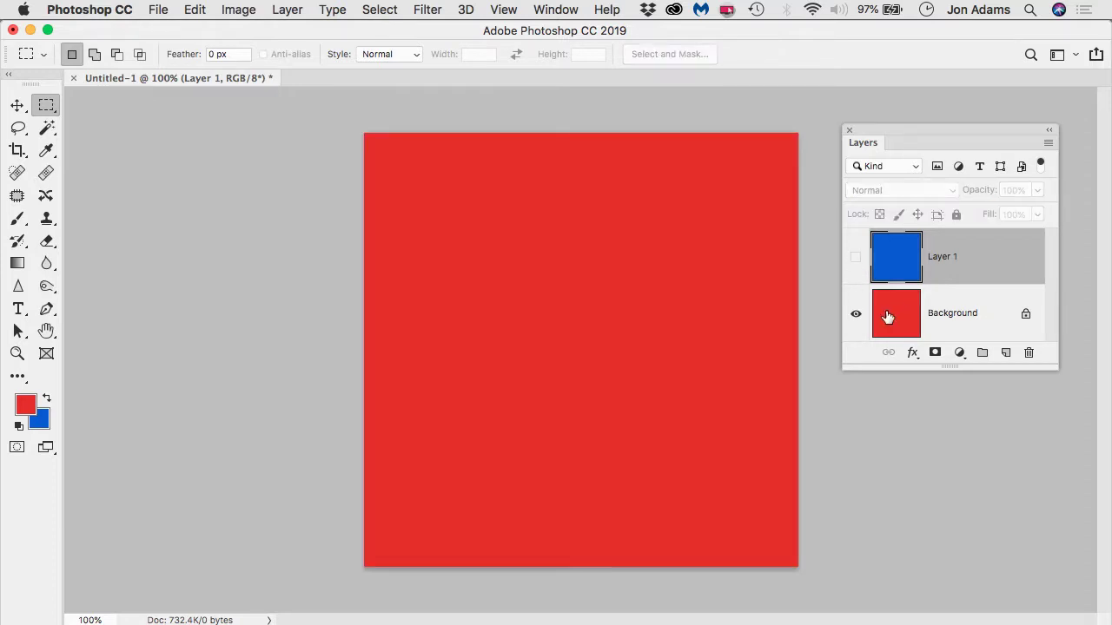
click(856, 260)
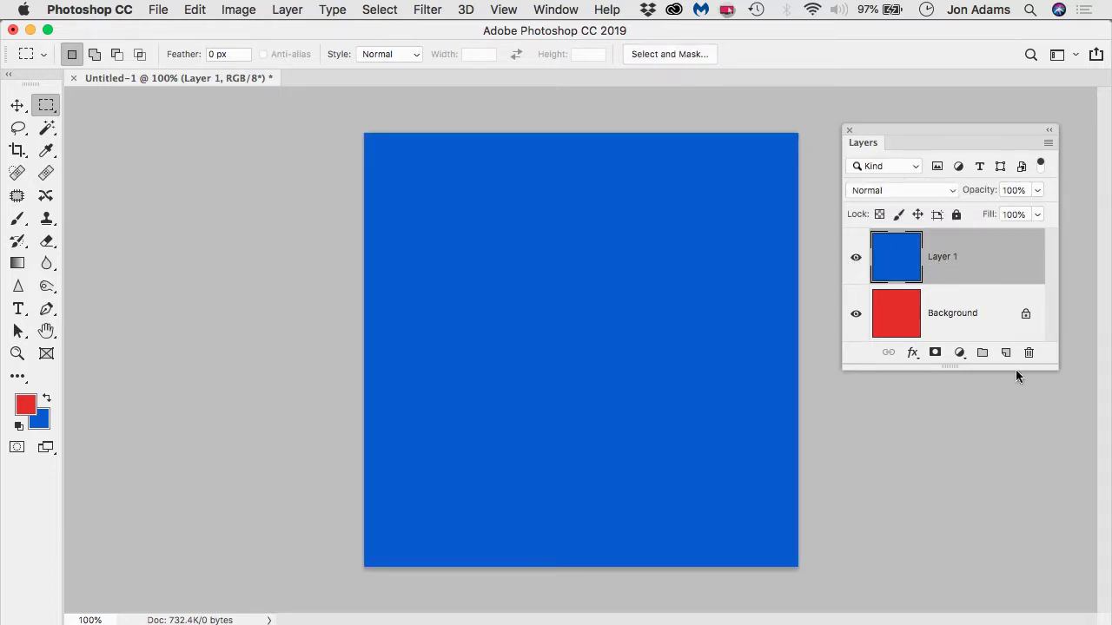
drag(1054, 369, 1059, 382)
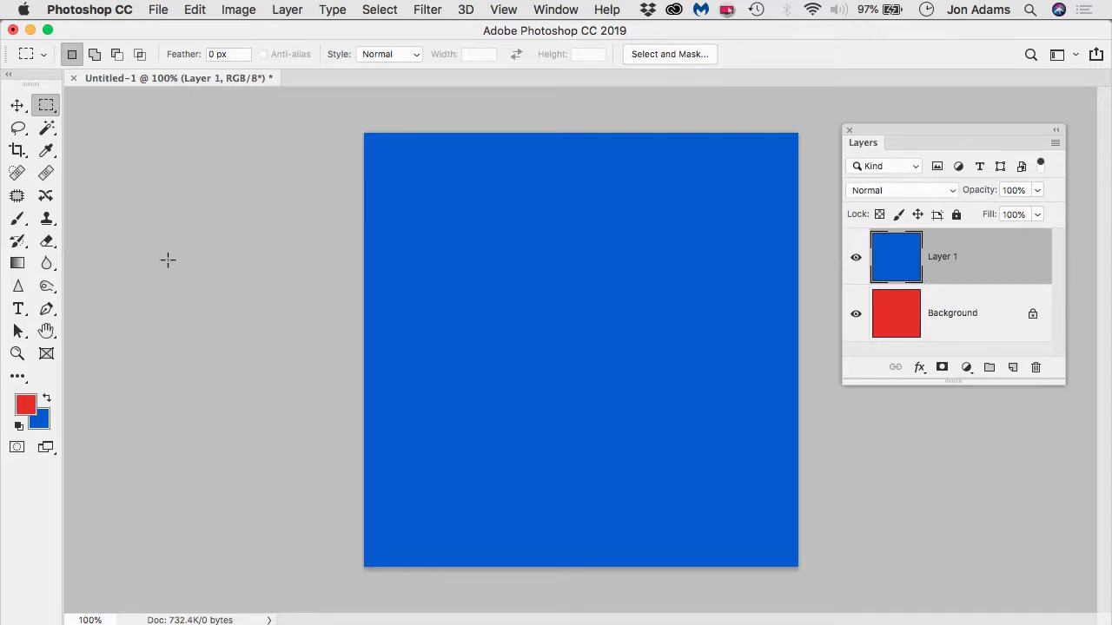
Choose the Eraser tool with the Hard Round brush and check its opacity setting.
drag(48, 245, 102, 243)
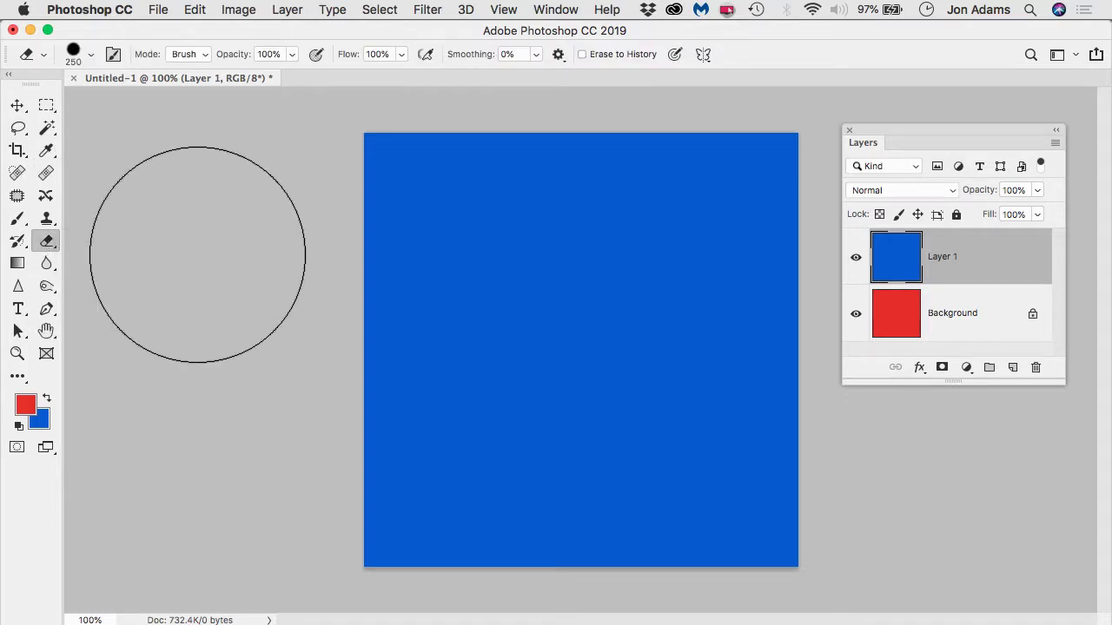
click(91, 56)
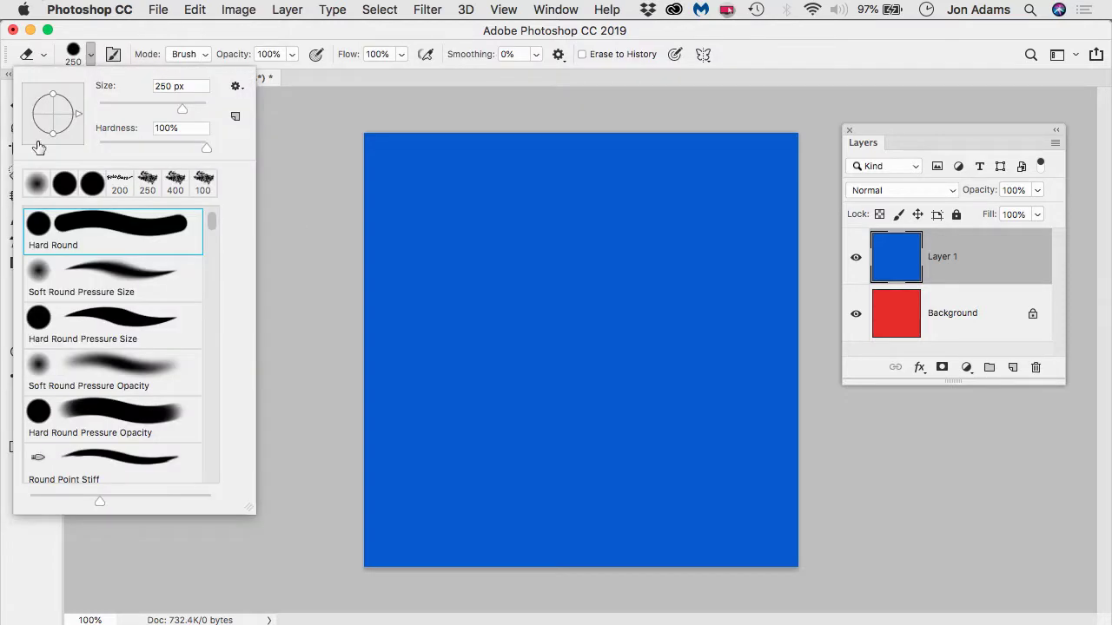
double_click(83, 226)
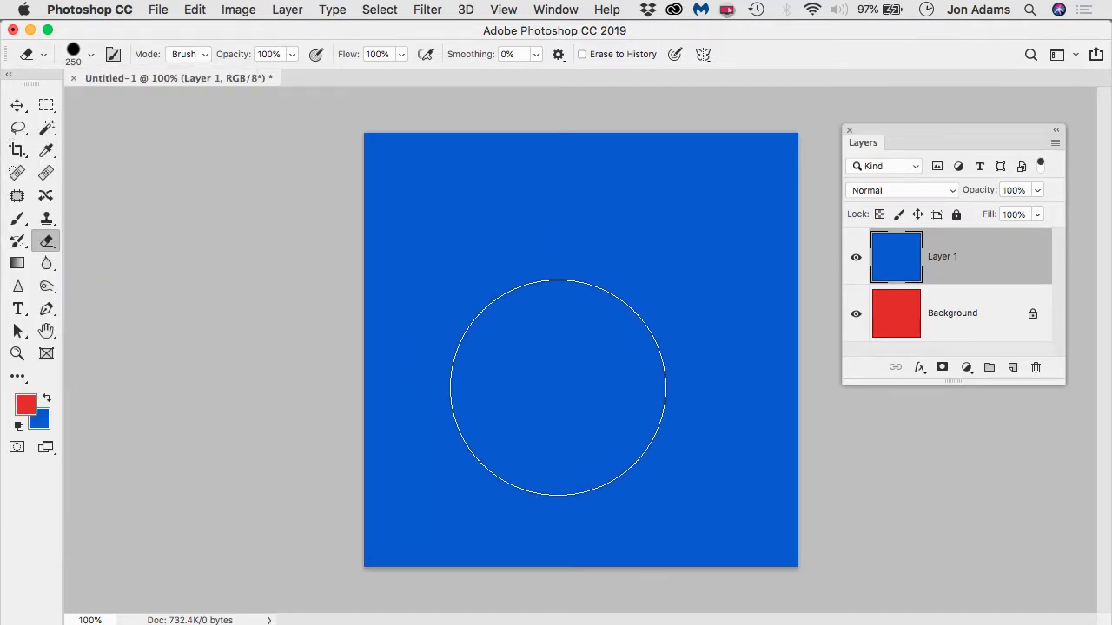
click(292, 55)
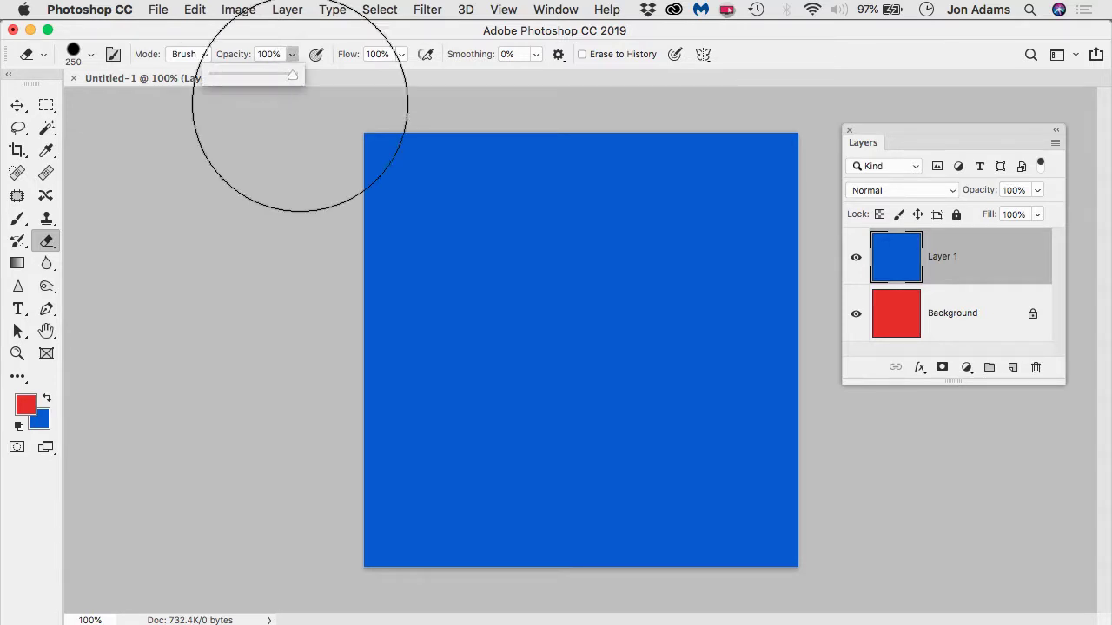
Erase a hard-edged 250 px circle from the middle of the blue layer, and undo the erasure.
click(579, 321)
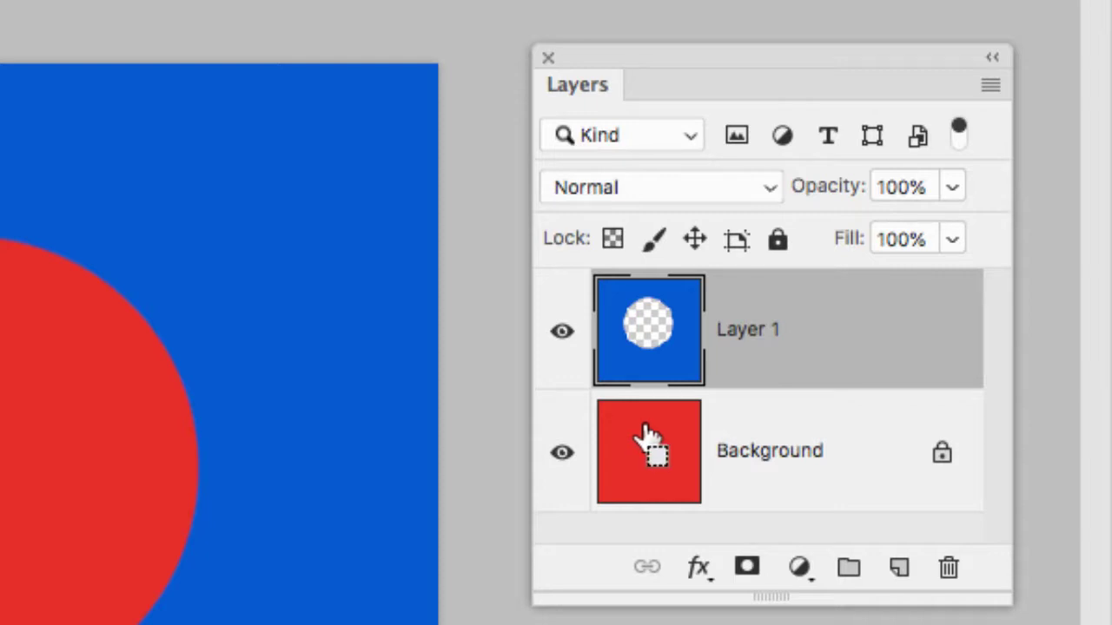
key(ctrl+z)
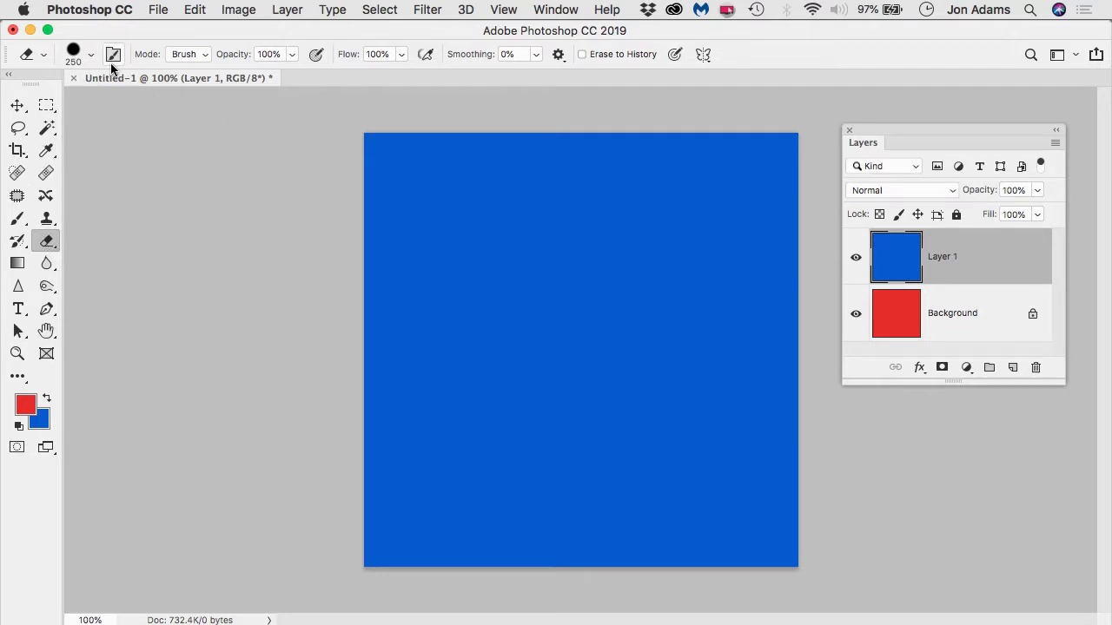
Switch the Eraser to the Soft Round Pressure Size brush at 300 px.
click(87, 56)
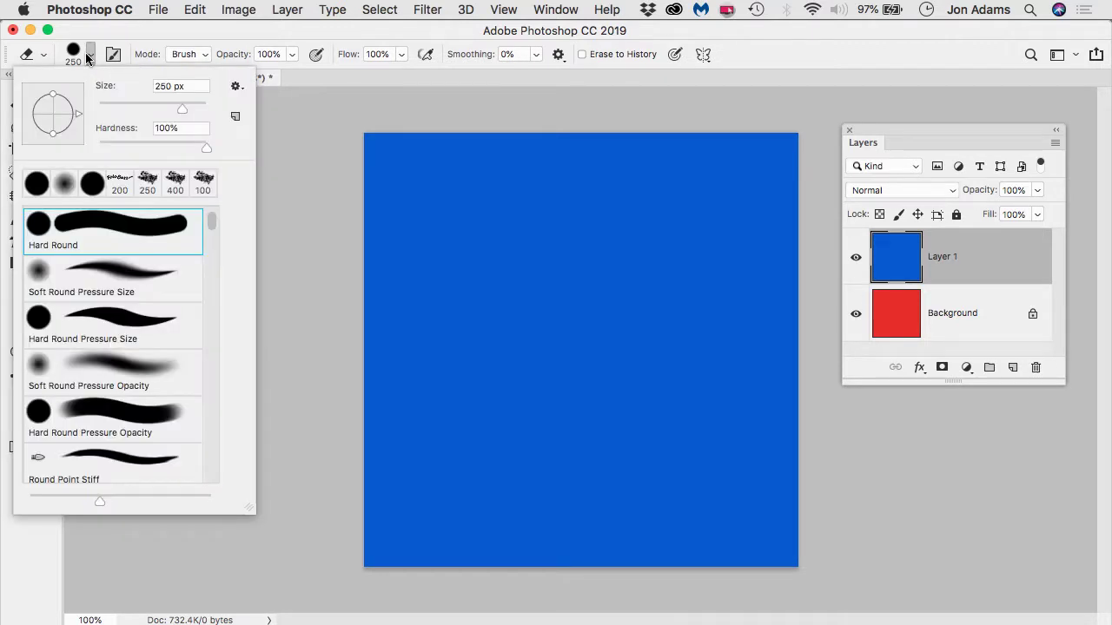
double_click(67, 275)
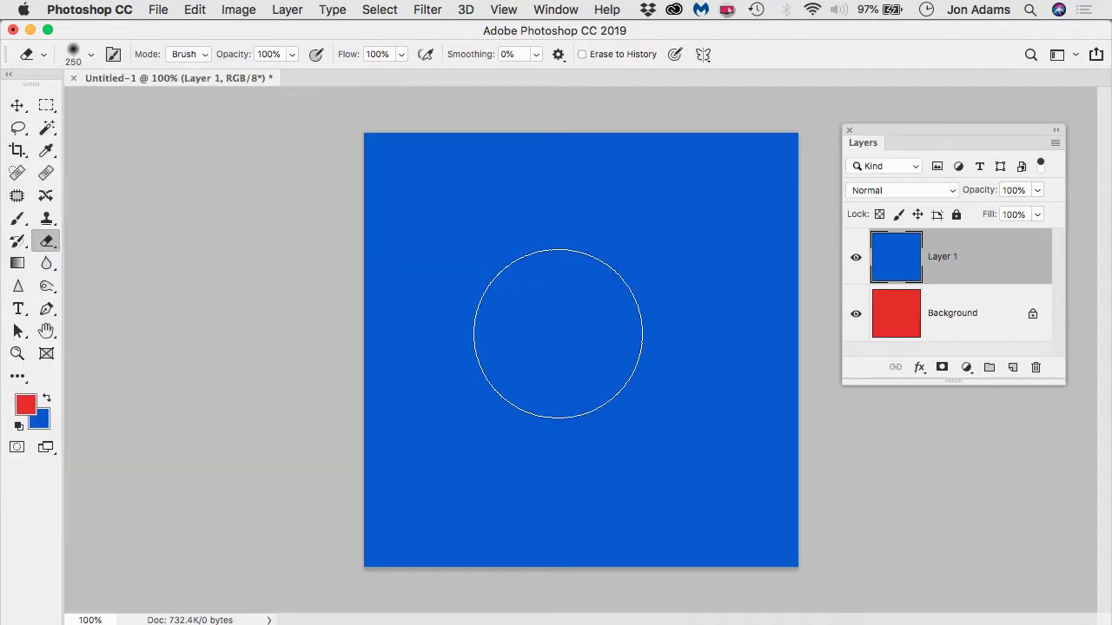
key(bracketright)
key(bracketright)
key(bracketright)
key(bracketleft)
key(bracketleft)
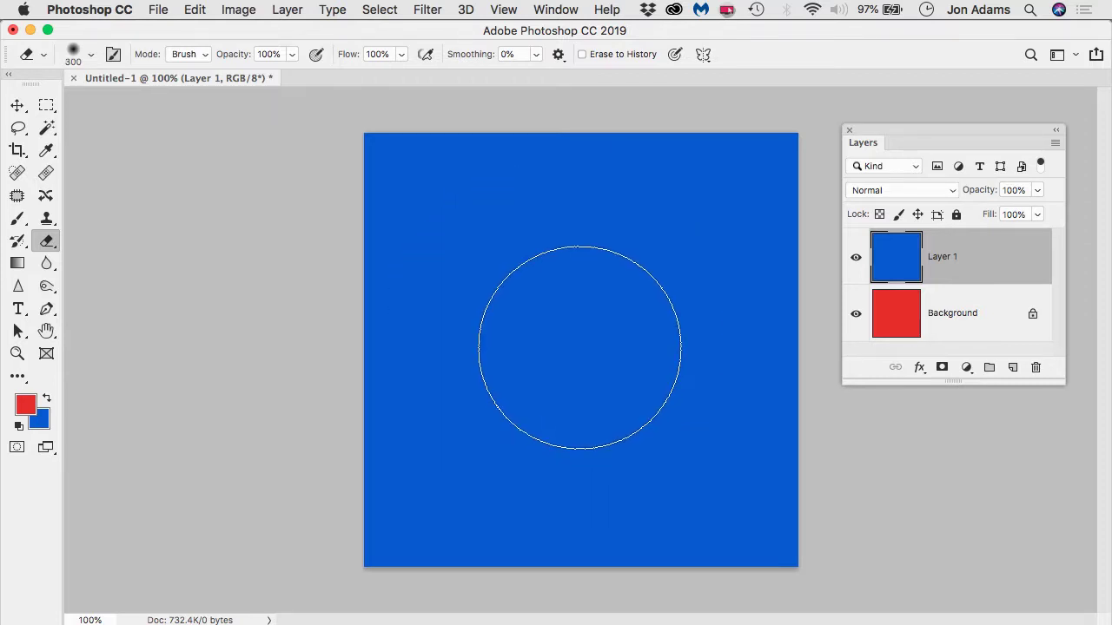
Erase a soft-edged spot from the middle of the blue layer, and undo the erasure.
click(578, 347)
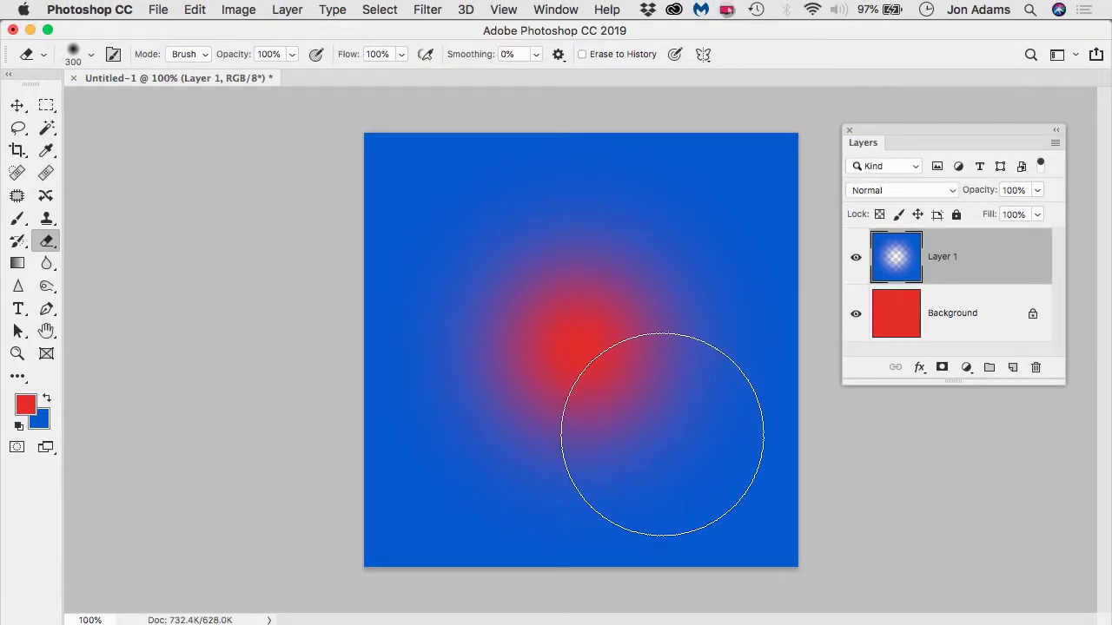
click(195, 9)
click(206, 30)
click(195, 10)
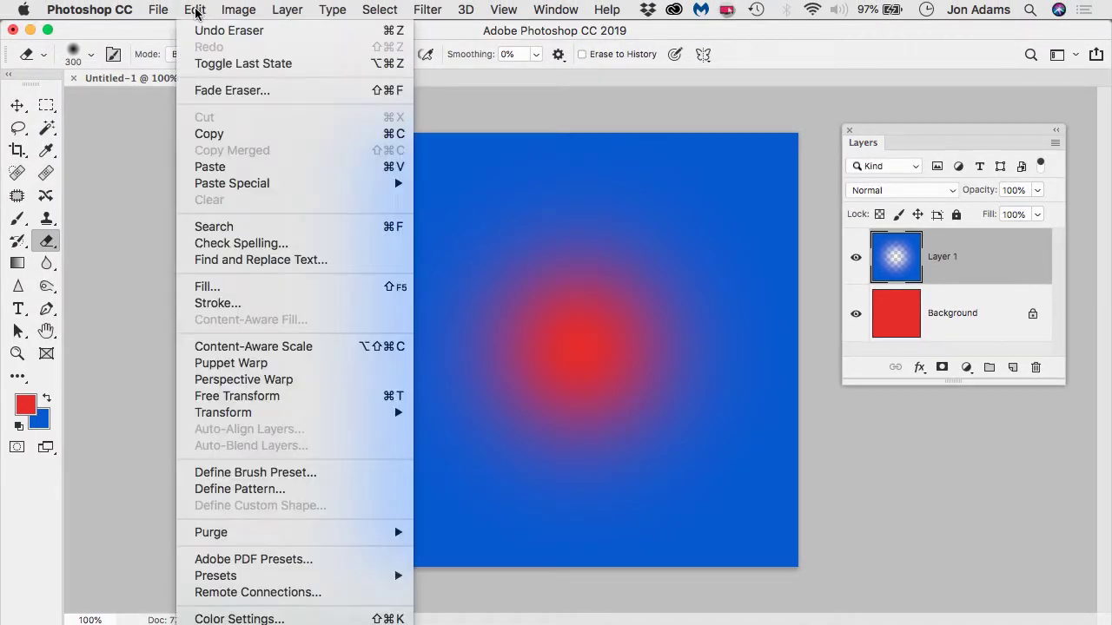
click(135, 259)
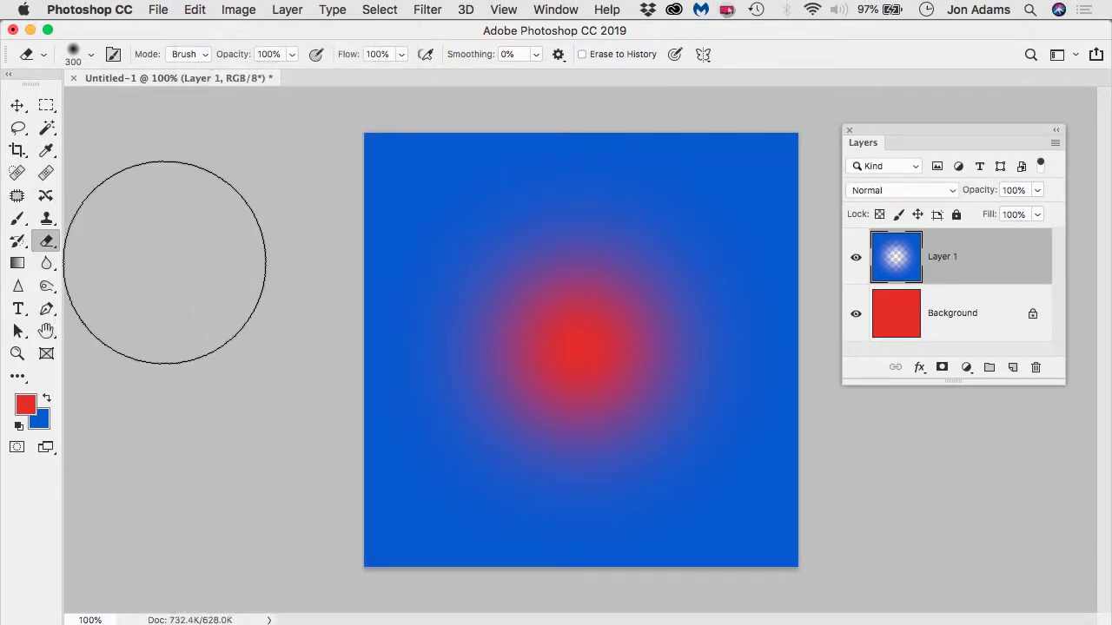
key(super+z)
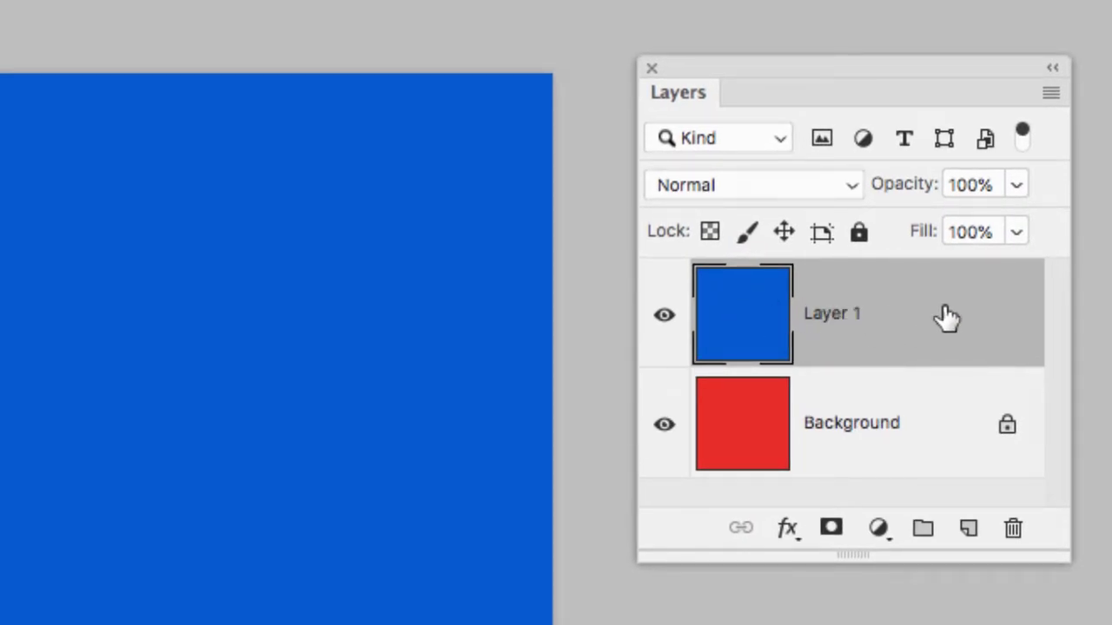
Add a layer mask to the blue layer and choose the Brush tool.
click(831, 532)
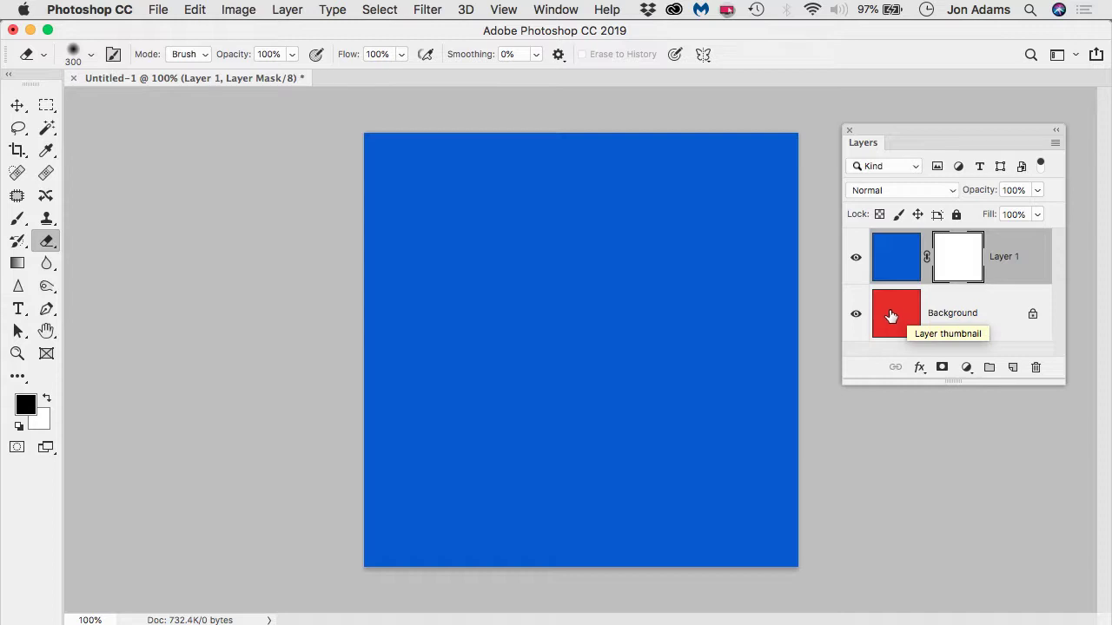
click(16, 222)
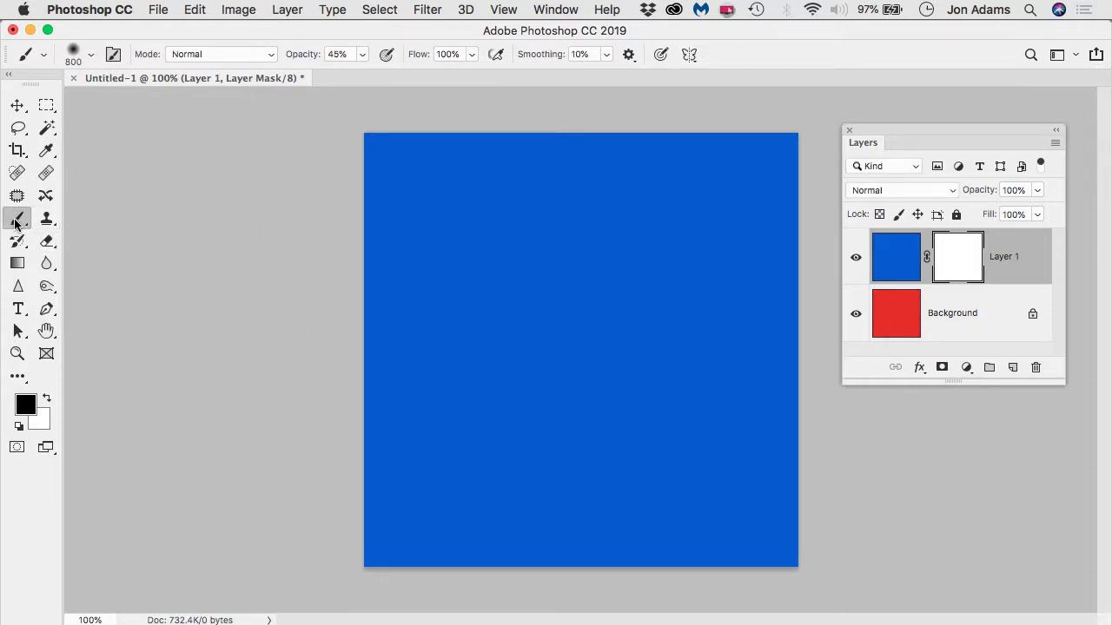
drag(15, 223, 68, 217)
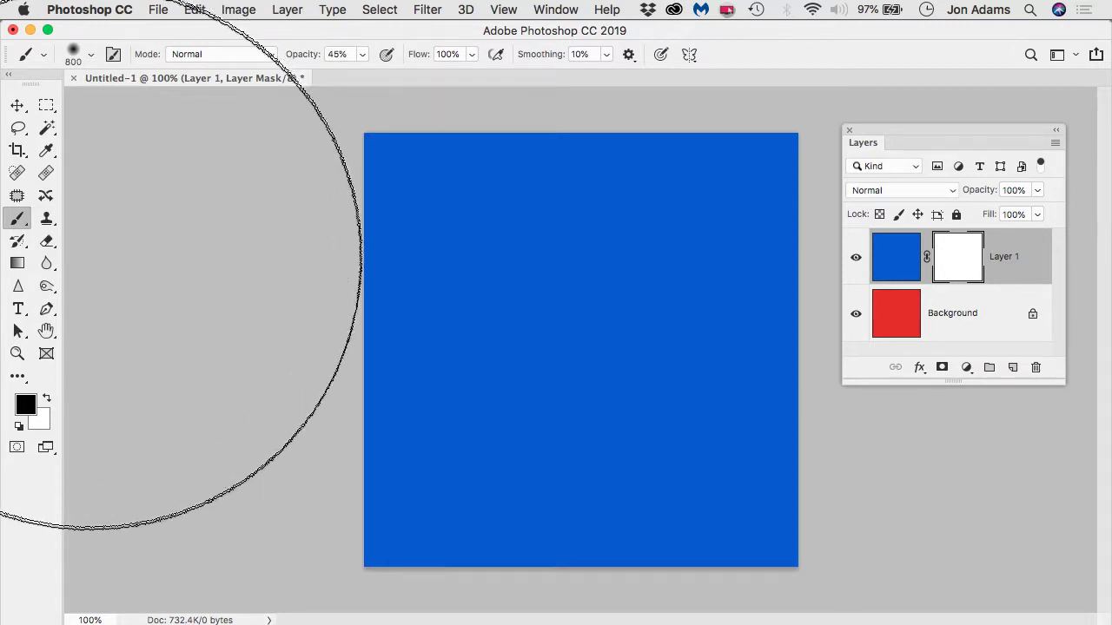
Set the brush to Hard Round at 250 px with 100% opacity.
key(bracketleft)
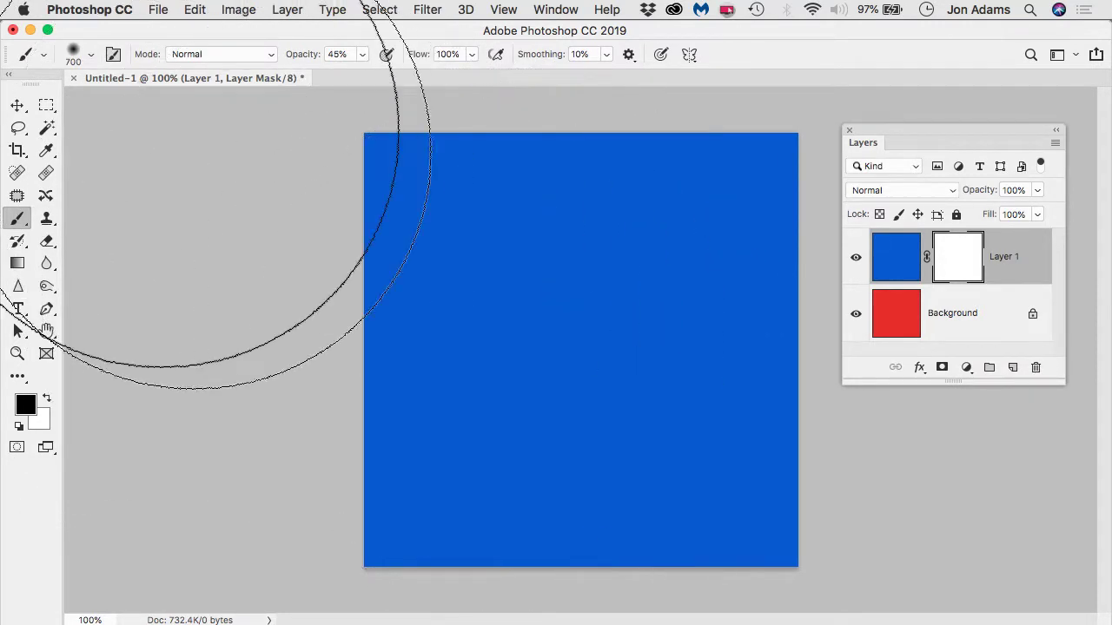
key(bracketleft)
click(90, 56)
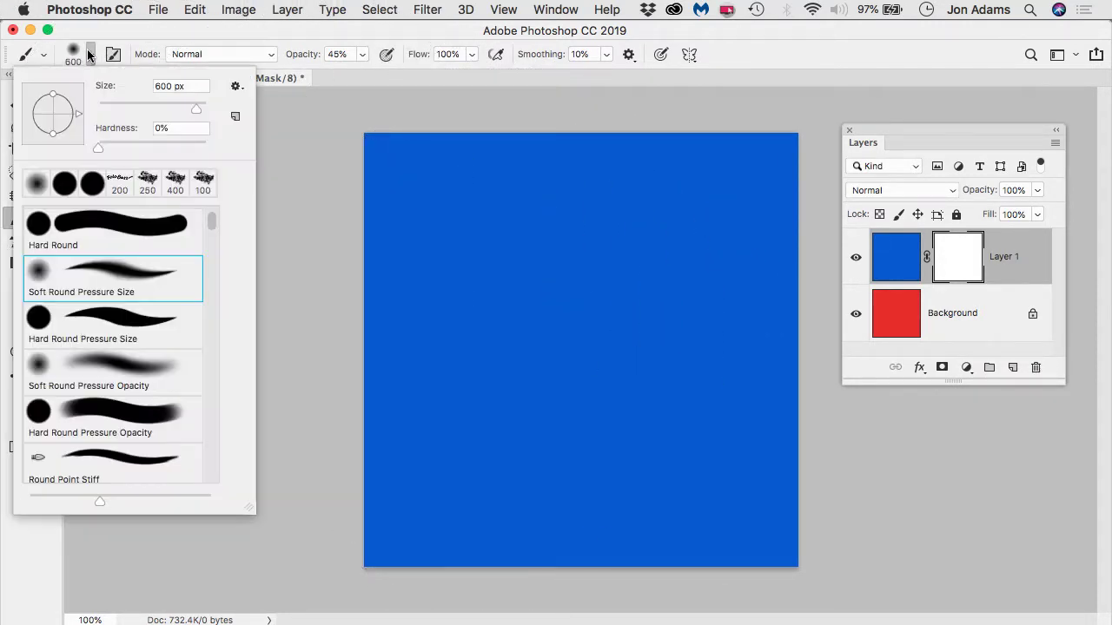
click(60, 228)
key(Return)
key(bracketleft)
key(bracketleft)
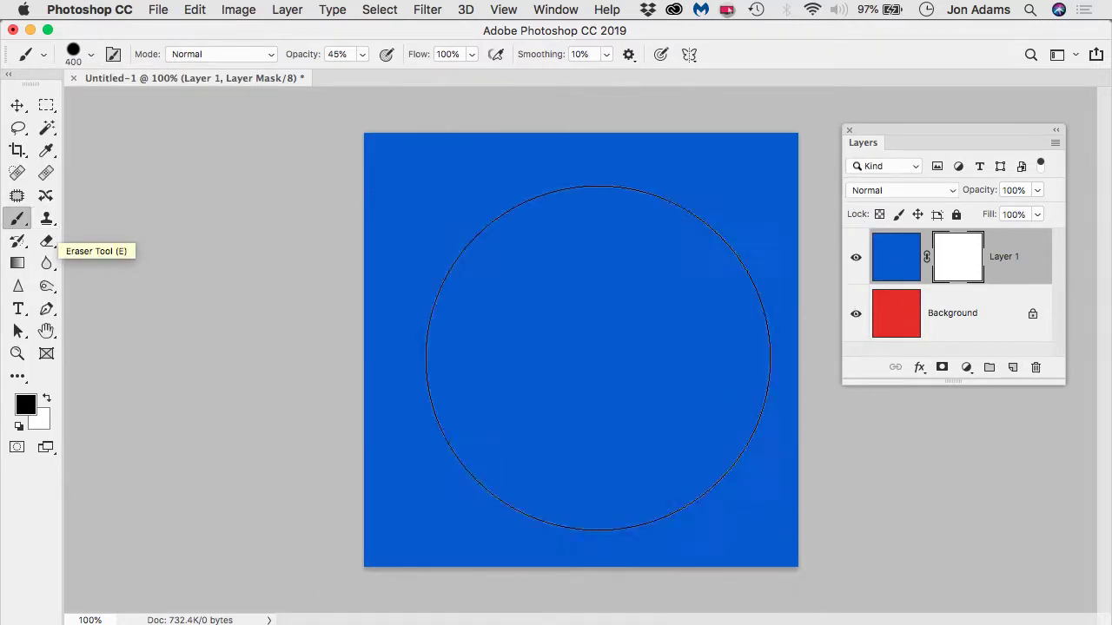
key(bracketleft)
key(bracketleft)
key(bracketright)
key(bracketleft)
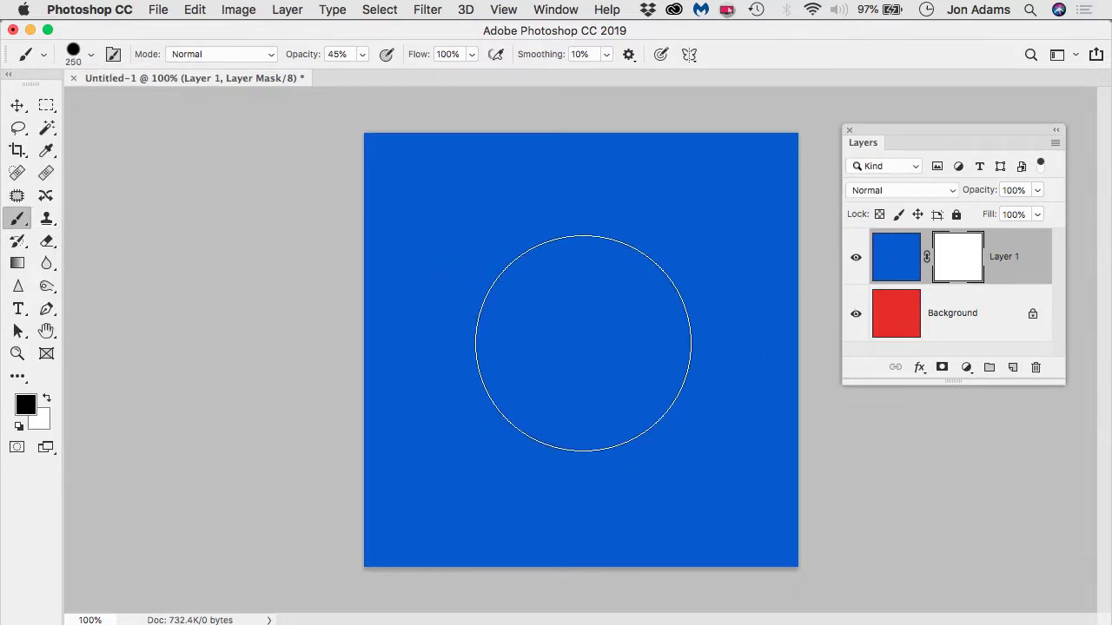
click(362, 54)
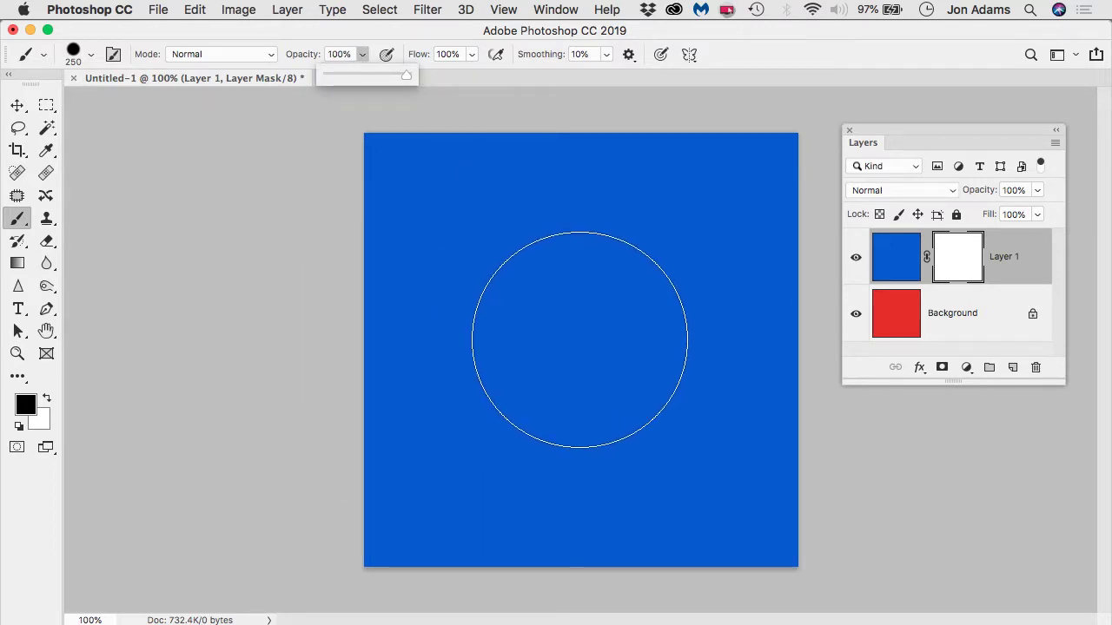
Paint a black circle in the middle of the layer mask, and paint it back out with white.
click(580, 340)
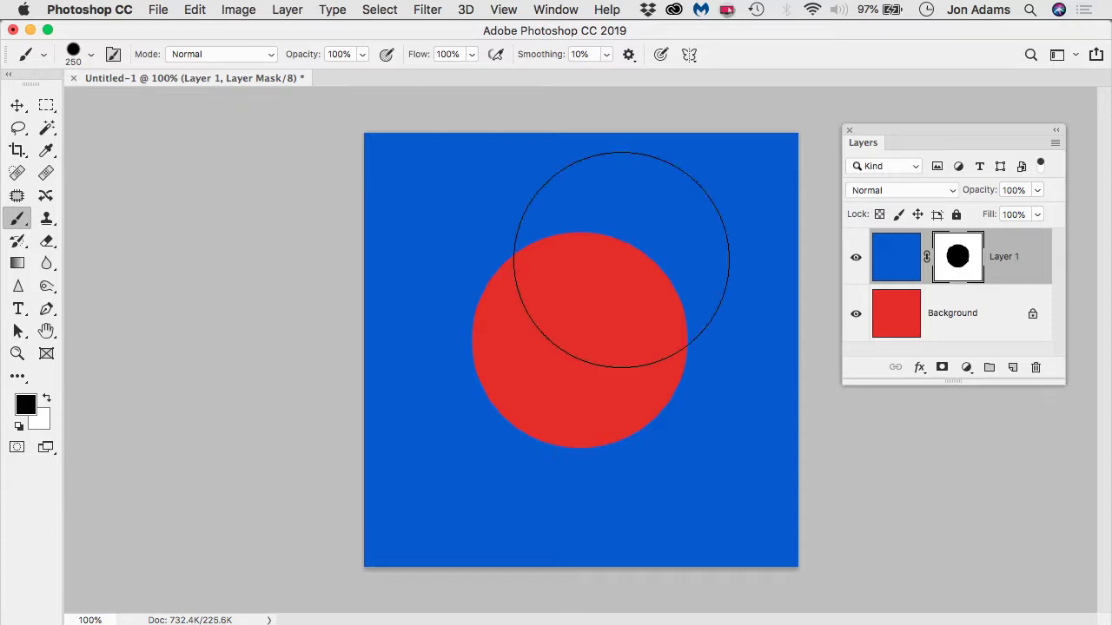
click(45, 397)
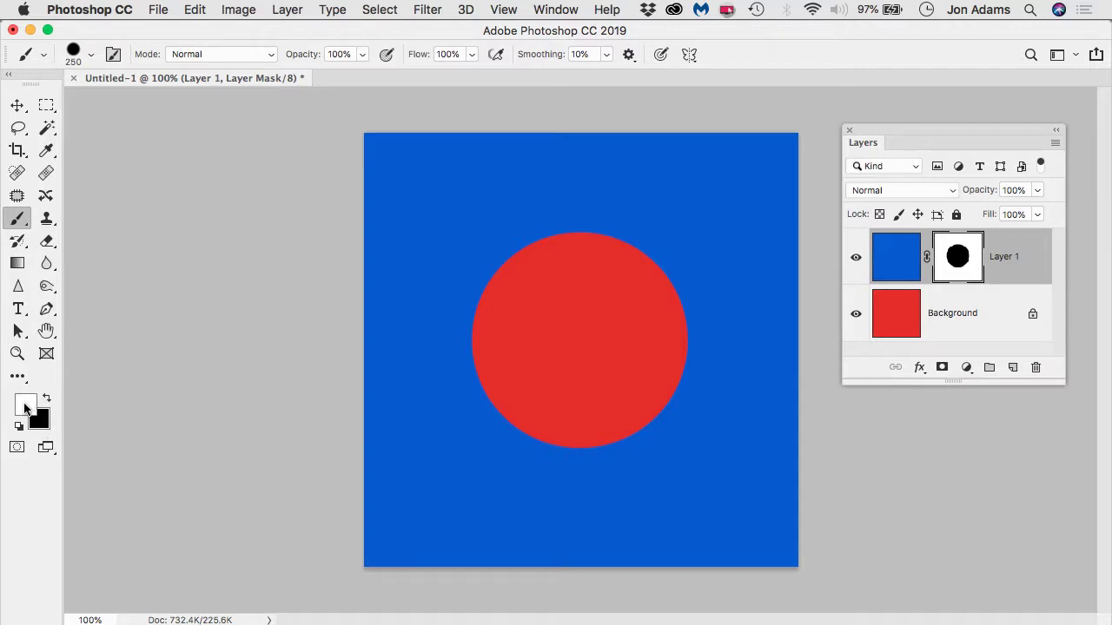
click(632, 344)
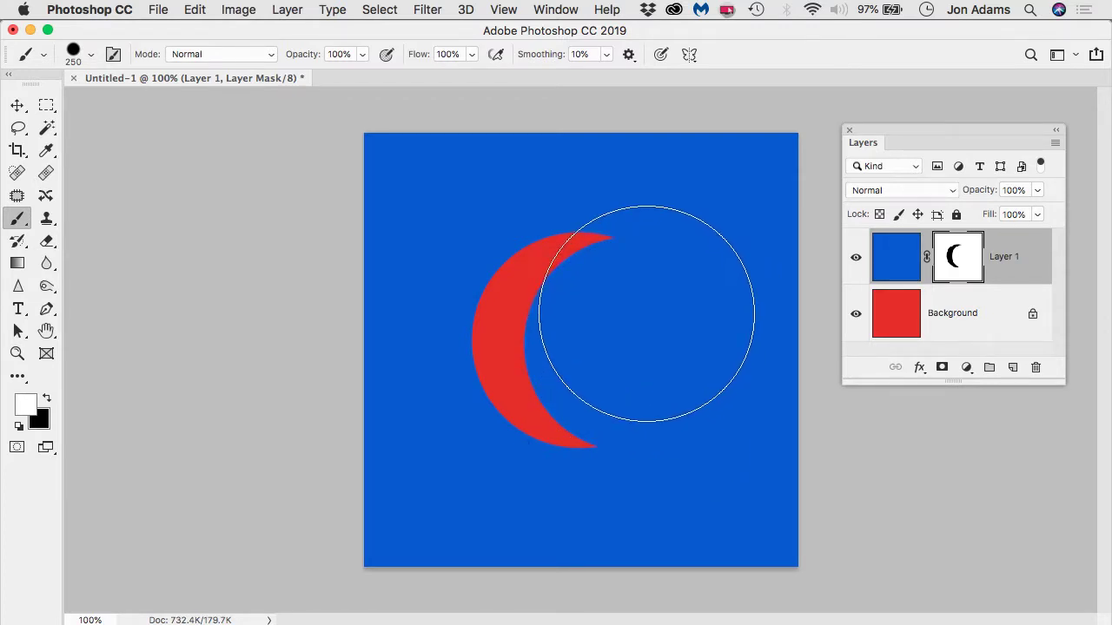
click(599, 291)
mouse_move(552, 311)
mouse_down()
mouse_move(542, 344)
mouse_move(563, 377)
mouse_up()
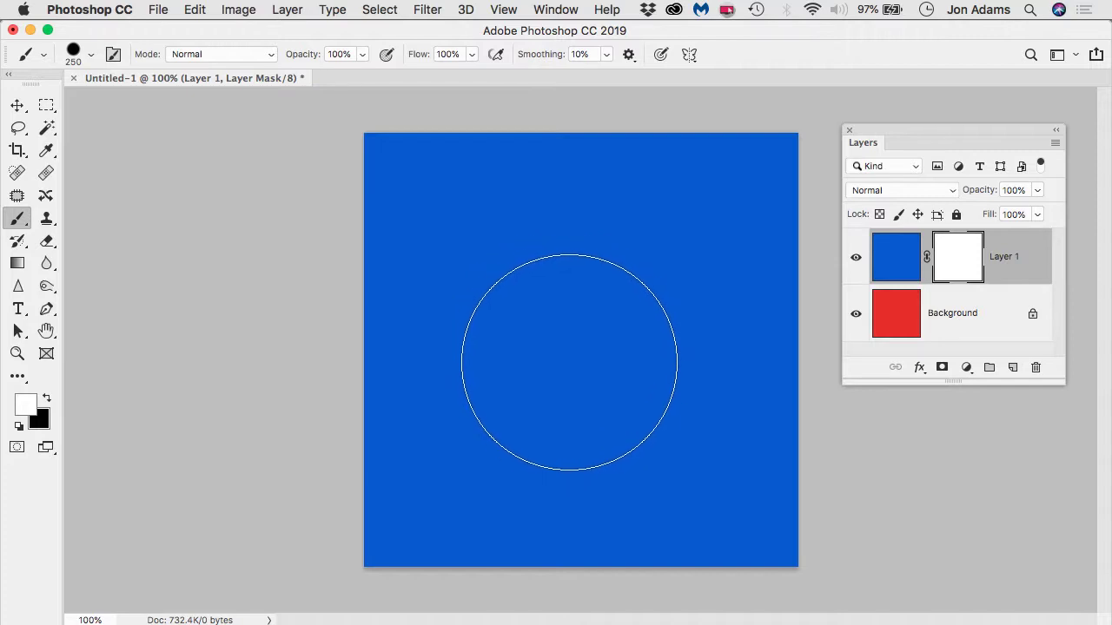
Paint a soft black spot in the middle of the mask using the Soft Round Pressure Size brush at 250 px.
click(91, 54)
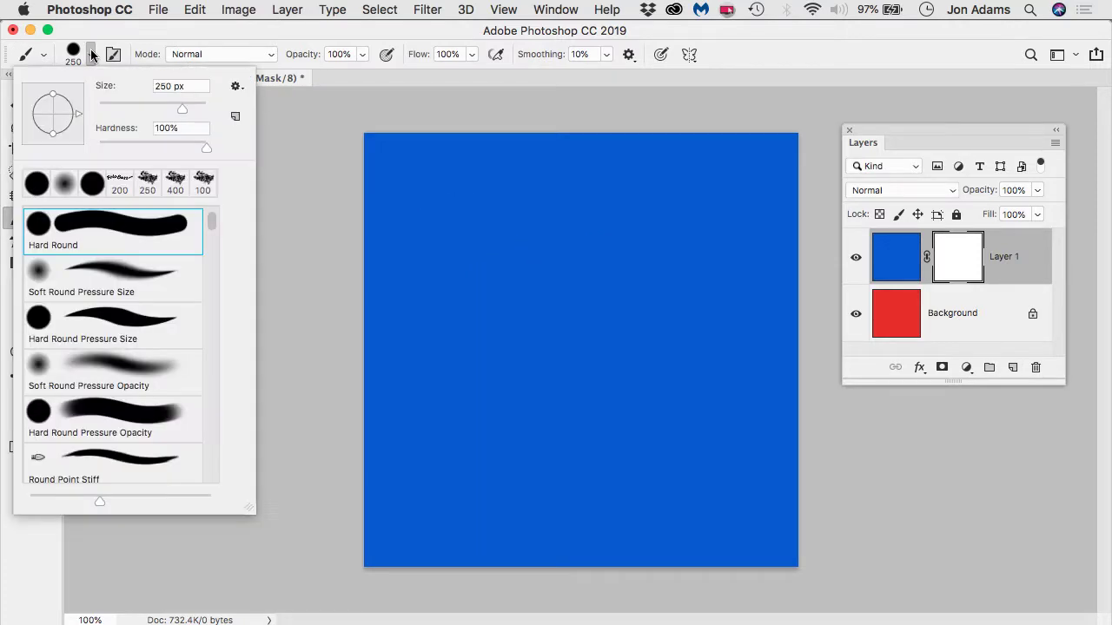
double_click(63, 276)
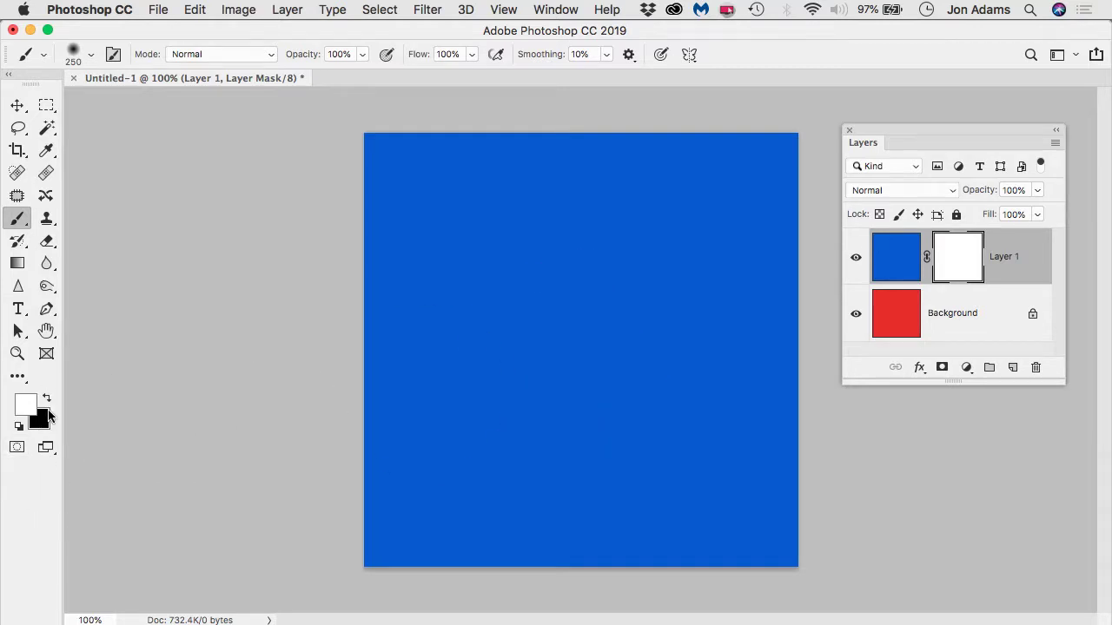
click(46, 400)
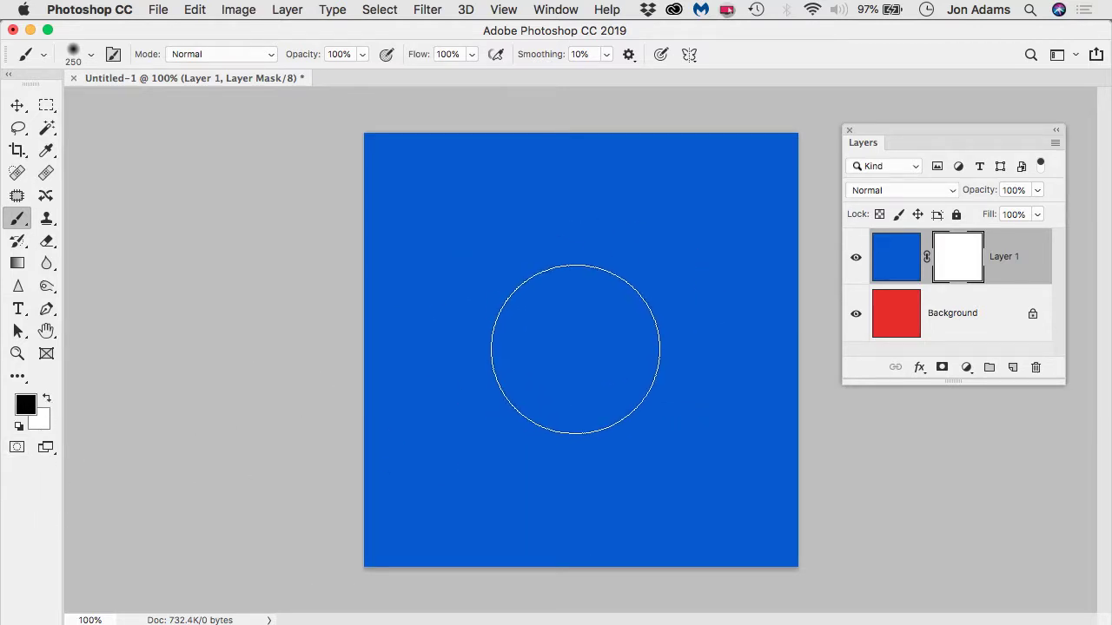
click(575, 349)
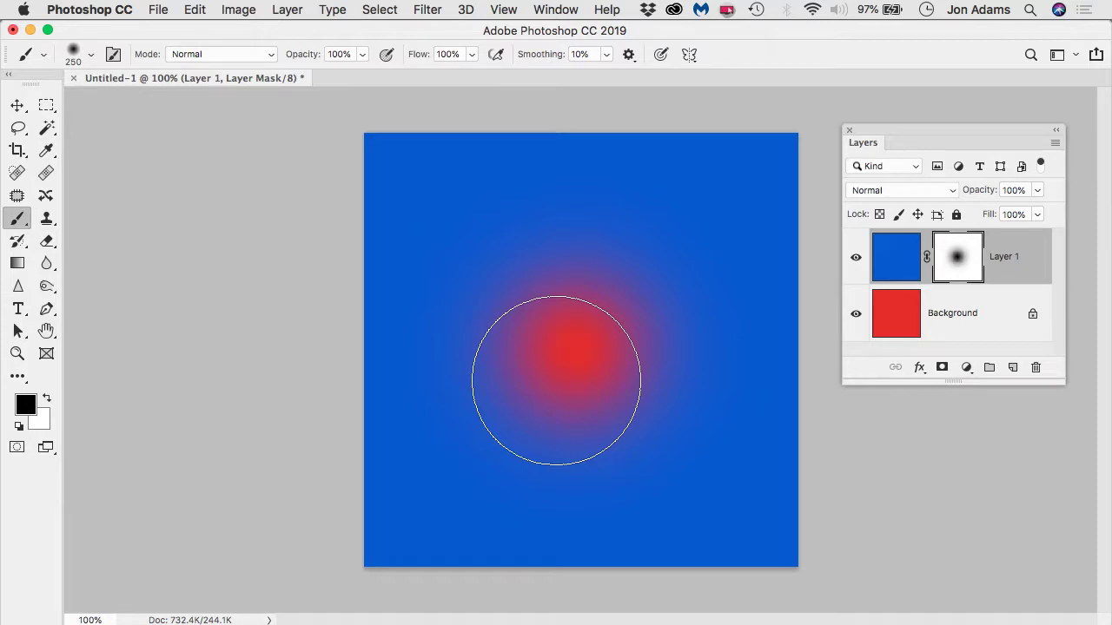
Reduce the brush to 150 px and paint black strokes on the mask, merging them into one large soft-edged red area.
key(bracketleft)
key(bracketleft)
key(bracketleft)
drag(496, 365, 434, 354)
drag(561, 217, 620, 210)
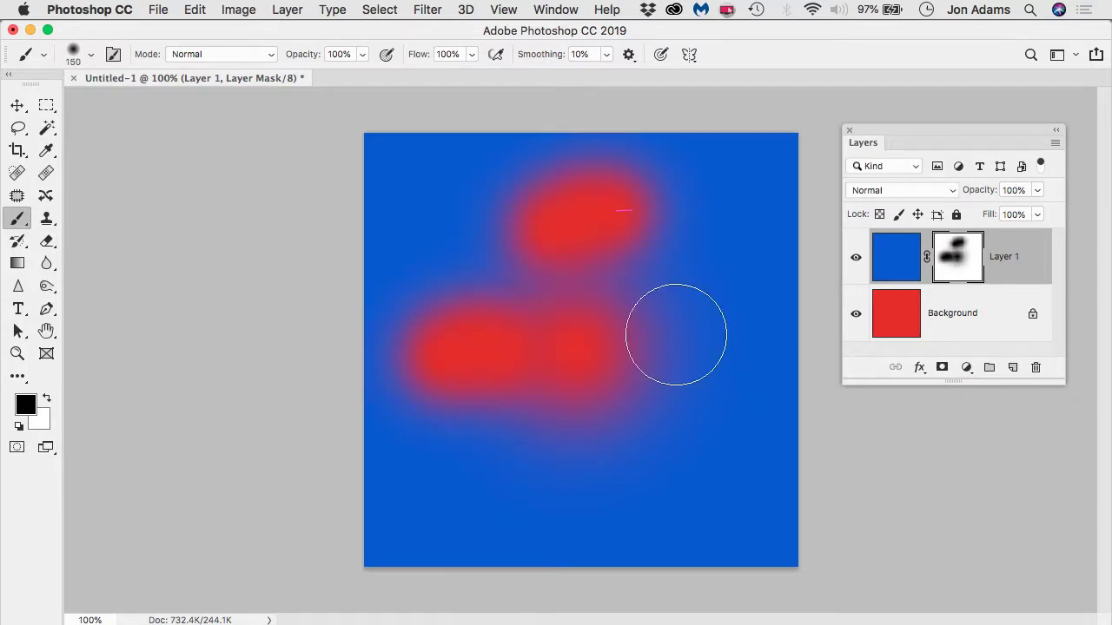
mouse_move(676, 334)
mouse_down()
mouse_move(706, 355)
mouse_move(707, 422)
mouse_up()
drag(608, 440, 560, 491)
drag(509, 390, 443, 473)
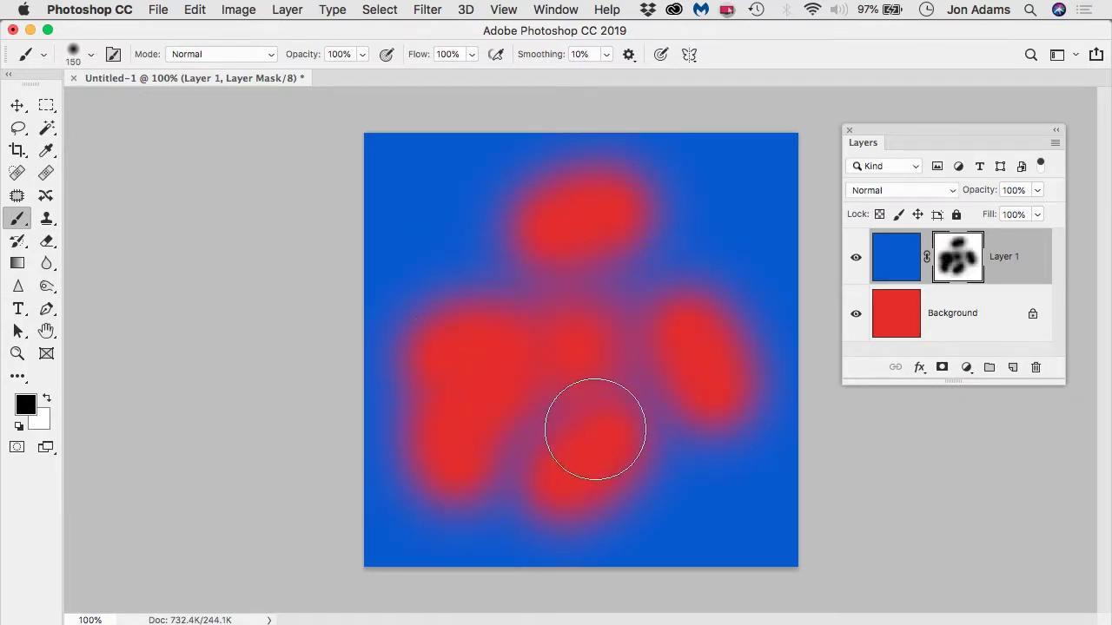
mouse_move(595, 429)
mouse_down()
mouse_move(636, 376)
mouse_move(630, 305)
mouse_move(569, 346)
mouse_move(538, 292)
mouse_move(557, 356)
mouse_move(605, 375)
mouse_move(675, 324)
mouse_move(631, 283)
mouse_move(663, 357)
mouse_move(634, 409)
mouse_move(600, 425)
mouse_move(590, 448)
mouse_move(619, 213)
mouse_up()
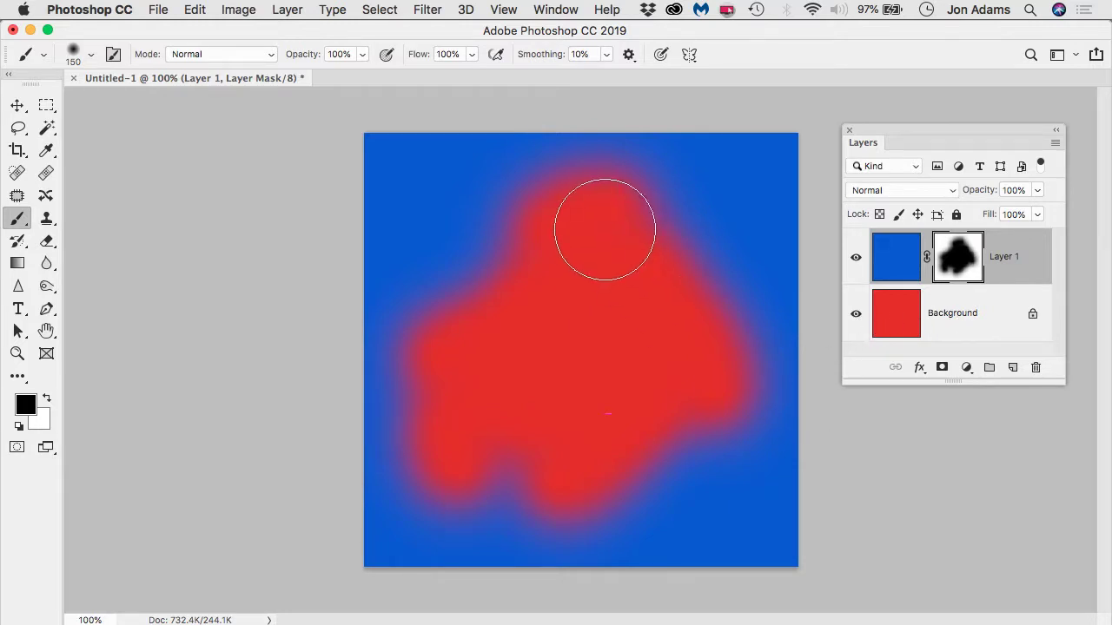
Switch to white and paint around the red area's edges on the mask, restoring blue around a smaller central shape.
click(48, 398)
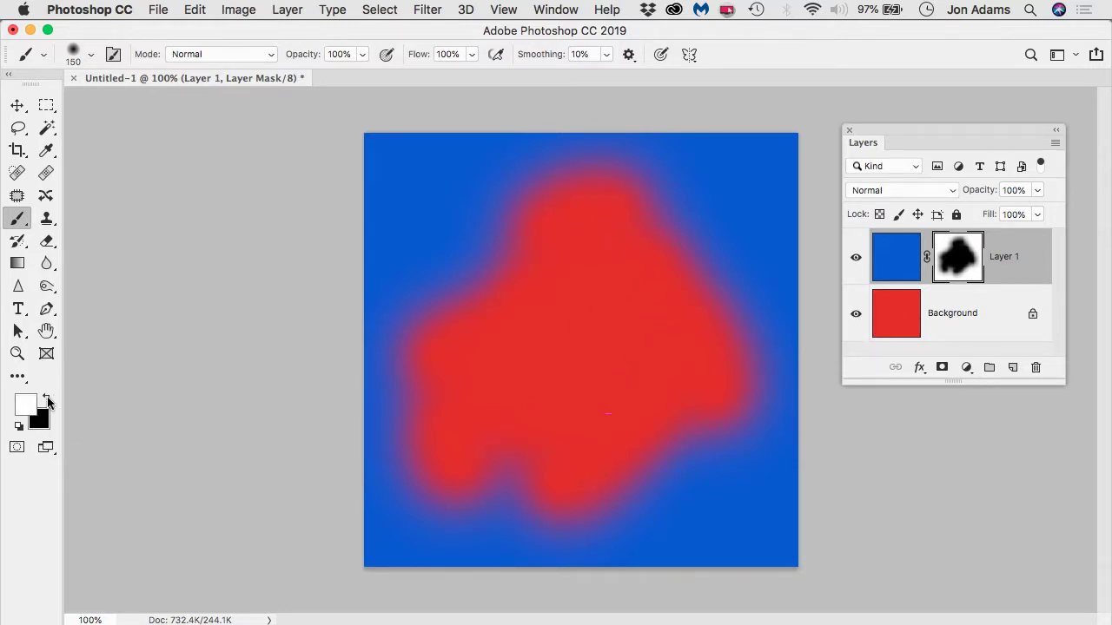
mouse_move(520, 509)
mouse_down()
mouse_move(441, 464)
mouse_move(422, 414)
mouse_move(434, 295)
mouse_up()
mouse_move(717, 388)
mouse_down()
mouse_move(707, 452)
mouse_move(695, 231)
mouse_move(590, 182)
mouse_move(536, 189)
mouse_move(500, 247)
mouse_up()
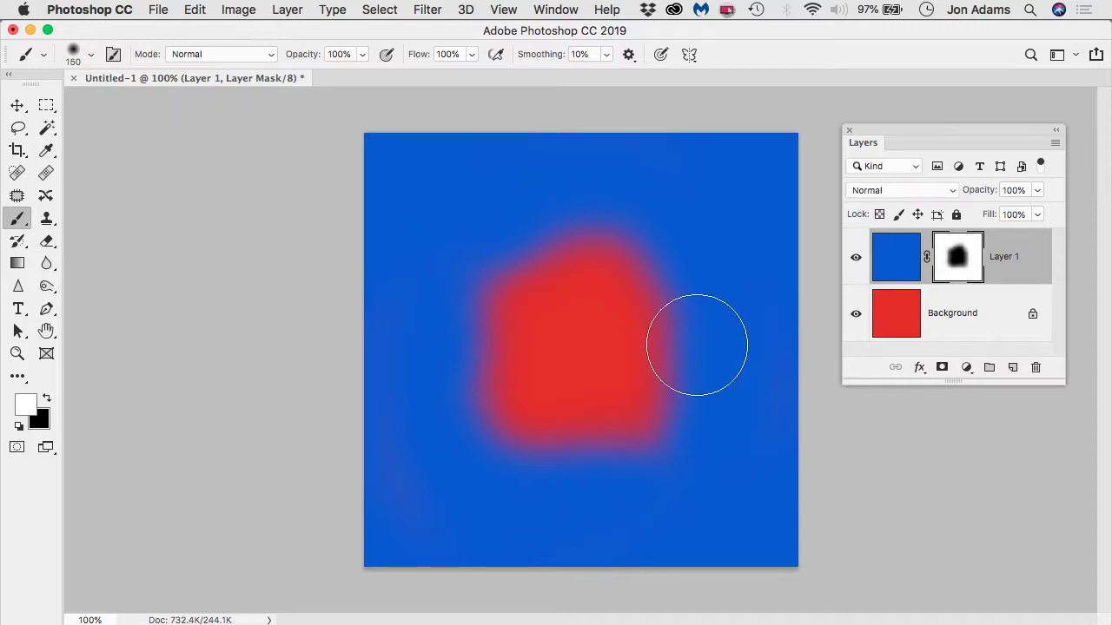
Switch to black at 49% brush opacity and build up repeated strokes on the mask above and left of the central red shape.
click(45, 400)
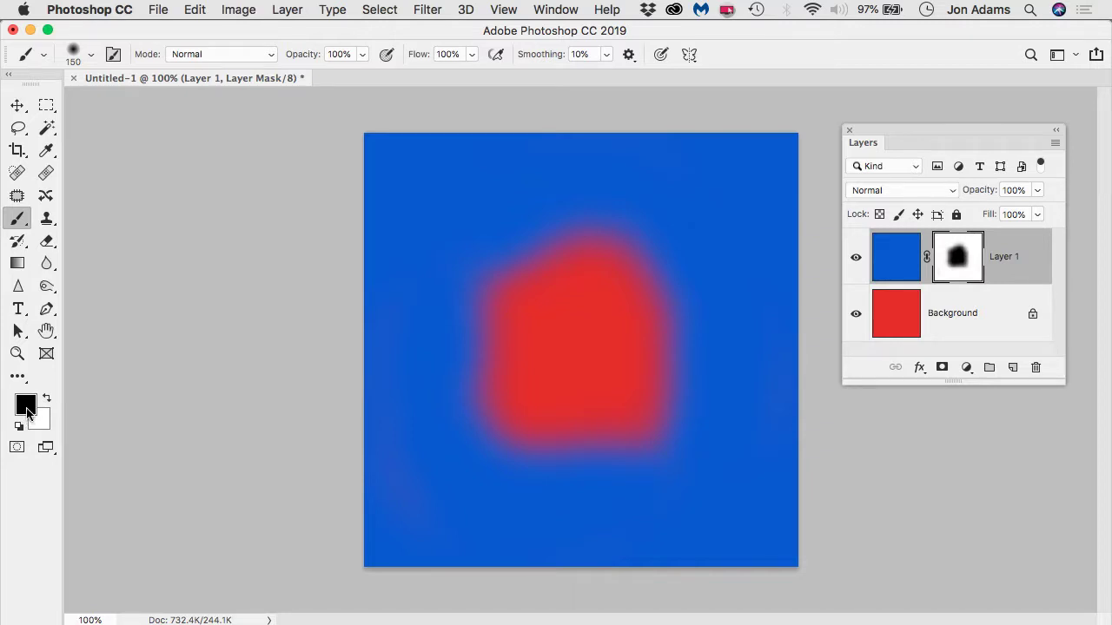
click(362, 54)
drag(365, 73, 352, 80)
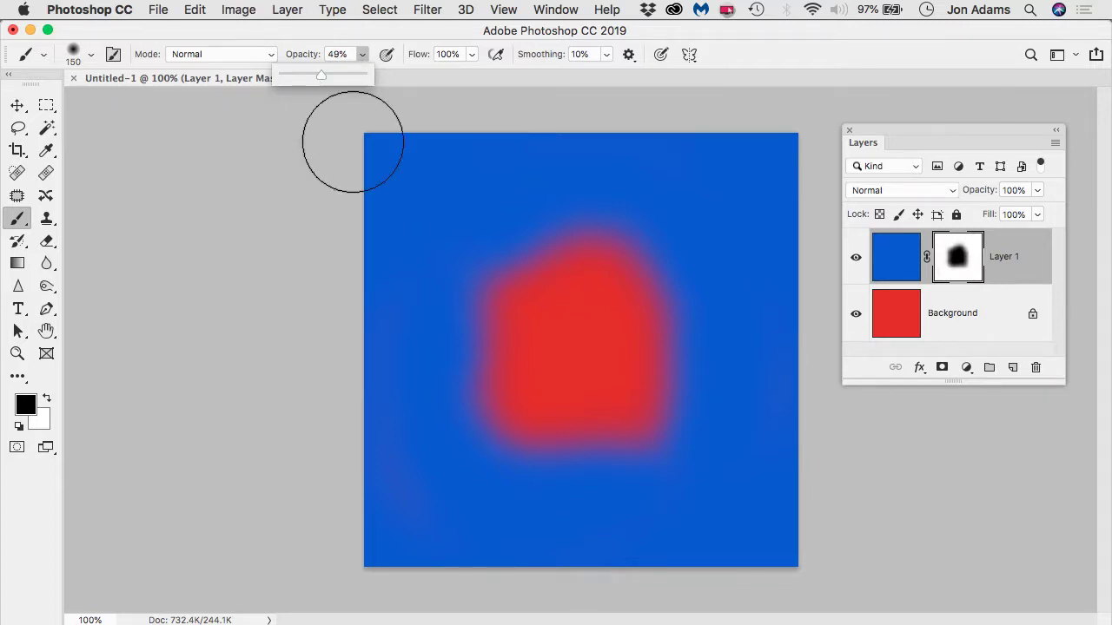
mouse_move(521, 207)
mouse_down()
mouse_move(483, 215)
mouse_move(434, 263)
mouse_up()
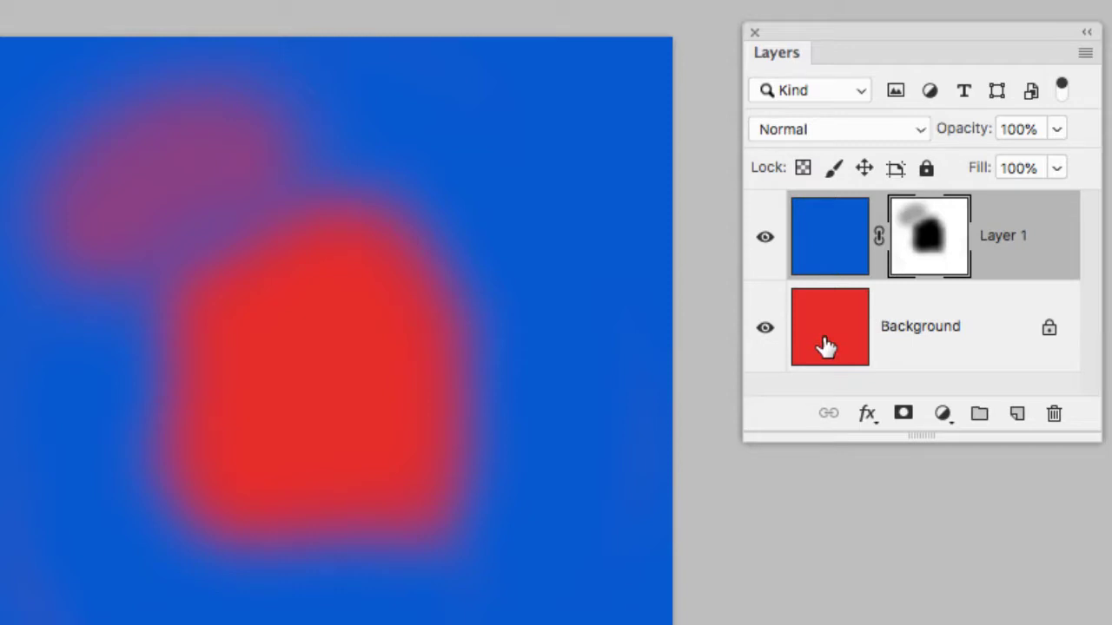
mouse_move(244, 136)
mouse_down()
mouse_move(122, 220)
mouse_move(233, 172)
mouse_move(114, 176)
mouse_move(230, 161)
mouse_move(113, 178)
mouse_move(205, 179)
mouse_move(130, 199)
mouse_move(130, 245)
mouse_up()
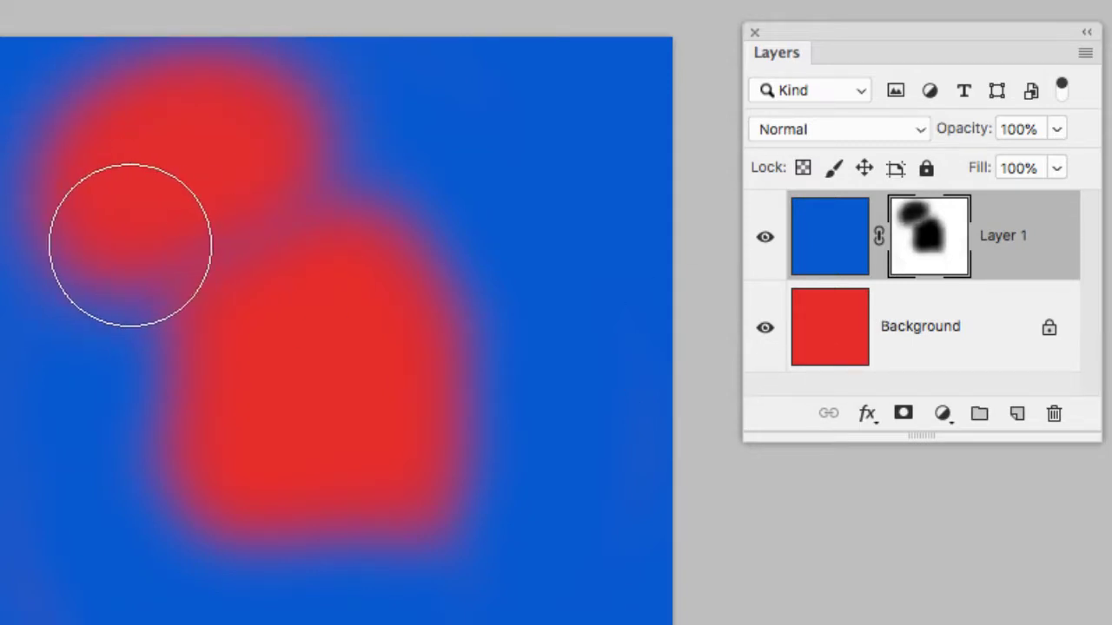
Paint more 49% black strokes on the mask along the upper-right and left sides of the central red shape.
mouse_move(581, 263)
mouse_down()
mouse_move(481, 187)
mouse_move(521, 391)
mouse_move(475, 286)
mouse_move(455, 522)
mouse_move(352, 333)
mouse_up()
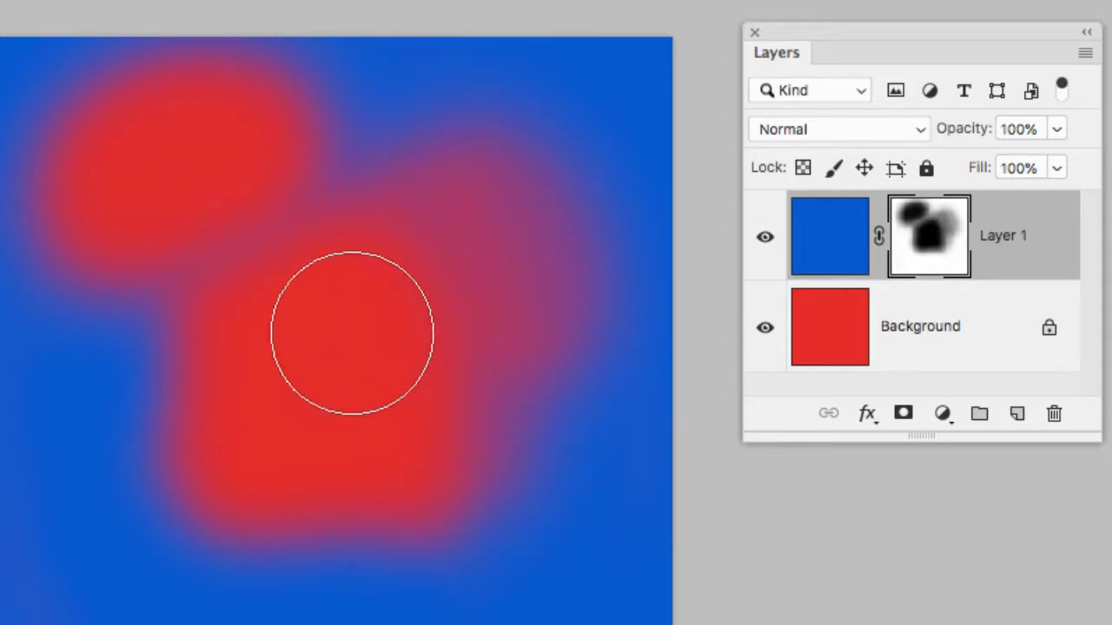
mouse_move(315, 149)
mouse_down()
mouse_move(289, 286)
mouse_move(154, 353)
mouse_up()
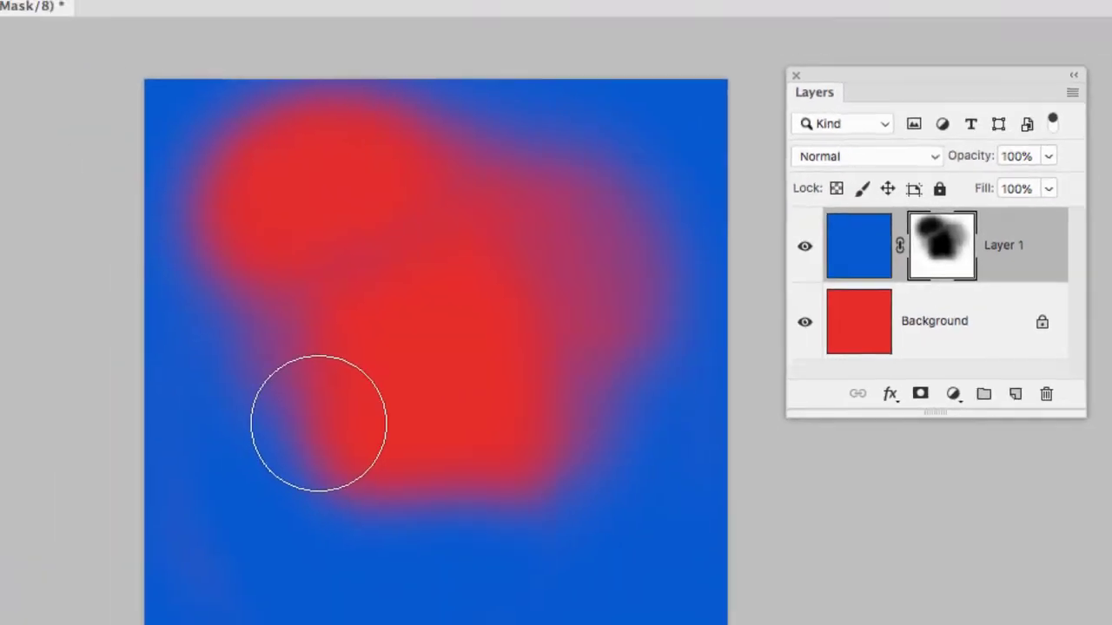
mouse_move(317, 423)
mouse_down()
mouse_move(297, 262)
mouse_move(348, 391)
mouse_move(394, 331)
mouse_up()
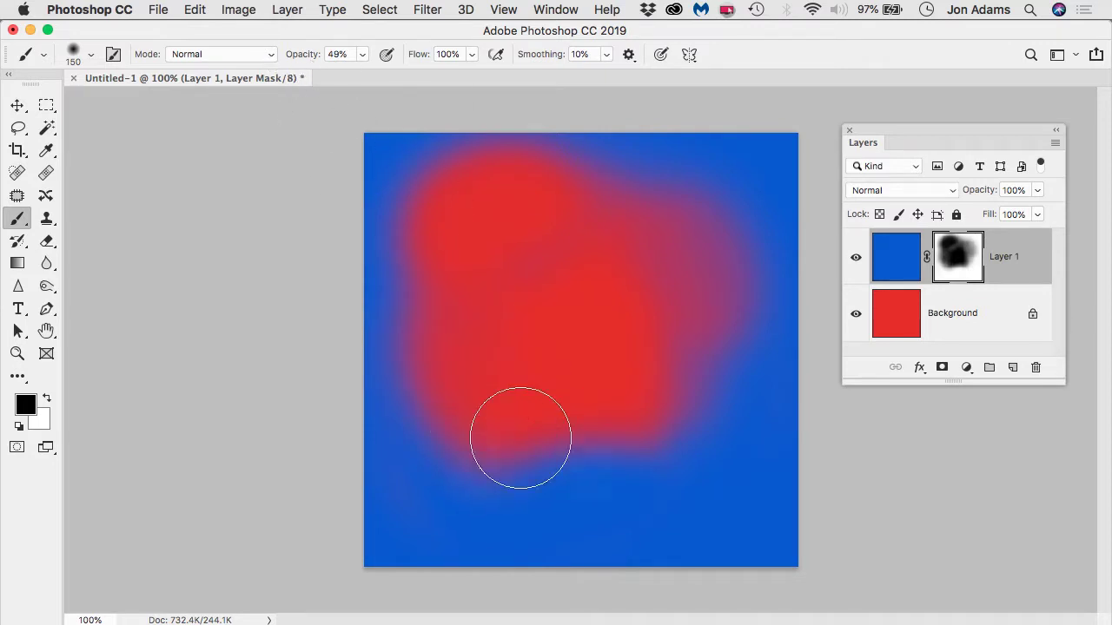
Paint more 49% black strokes on the mask across the centre and lower-right side, widening the soft-edged red area.
mouse_move(520, 438)
mouse_down()
mouse_move(598, 404)
mouse_move(612, 410)
mouse_move(597, 428)
mouse_move(678, 383)
mouse_move(622, 445)
mouse_move(687, 338)
mouse_move(576, 466)
mouse_move(664, 372)
mouse_move(549, 471)
mouse_move(637, 434)
mouse_move(679, 329)
mouse_move(556, 281)
mouse_move(606, 243)
mouse_move(562, 371)
mouse_up()
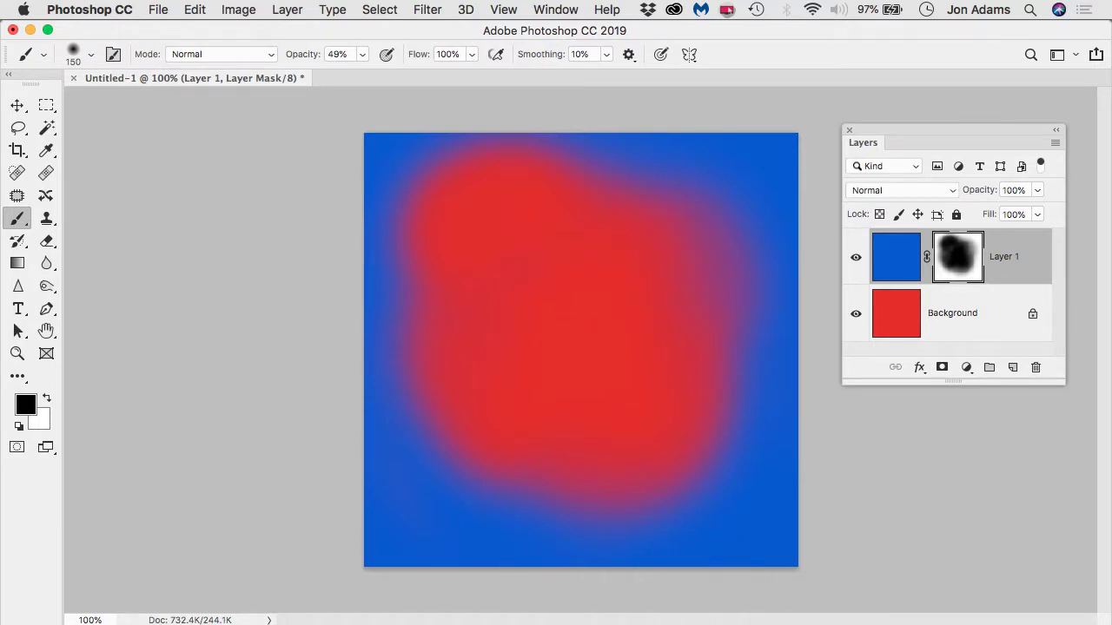
Open the photo Lindisfarne 2019 - 054.jpg and duplicate its background layer.
click(676, 624)
click(889, 624)
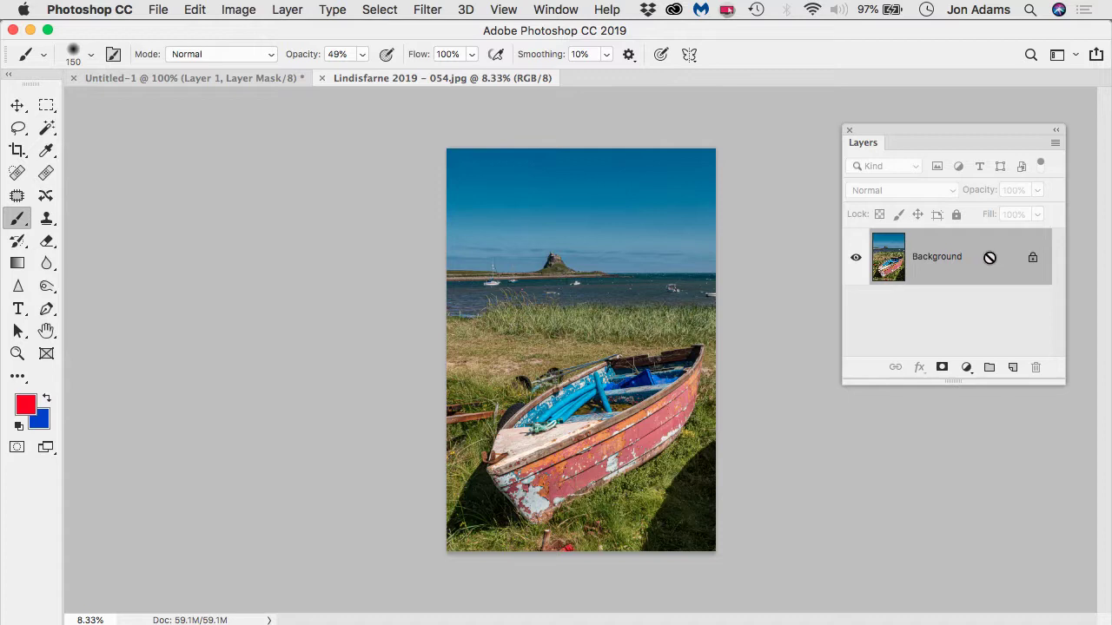
key(super+j)
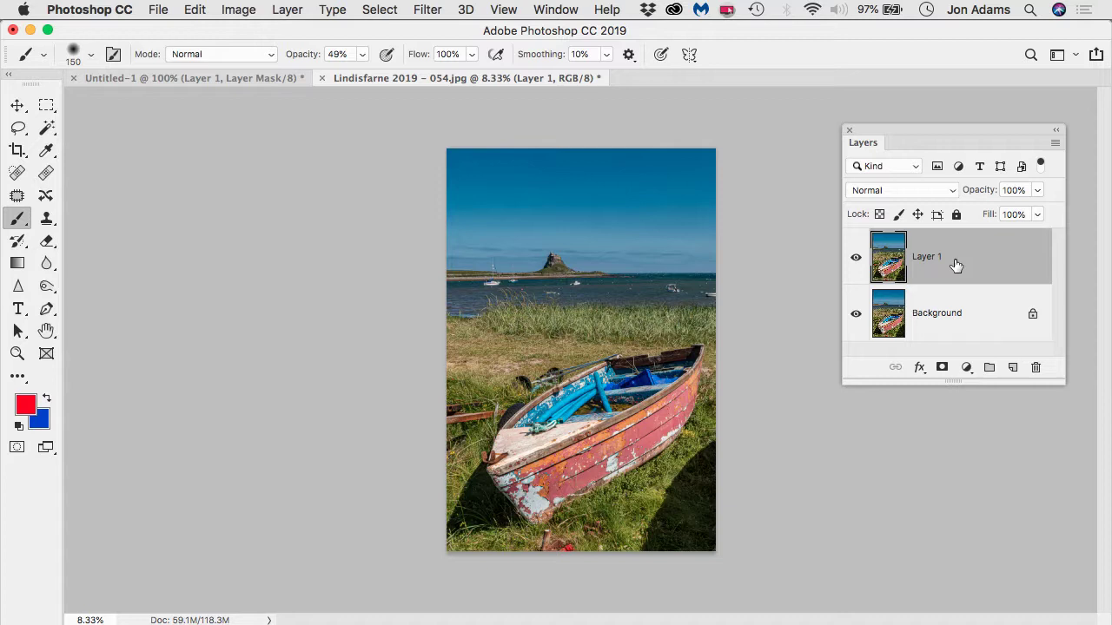
Desaturate the duplicate layer above the colour photo.
key(shift+super+u)
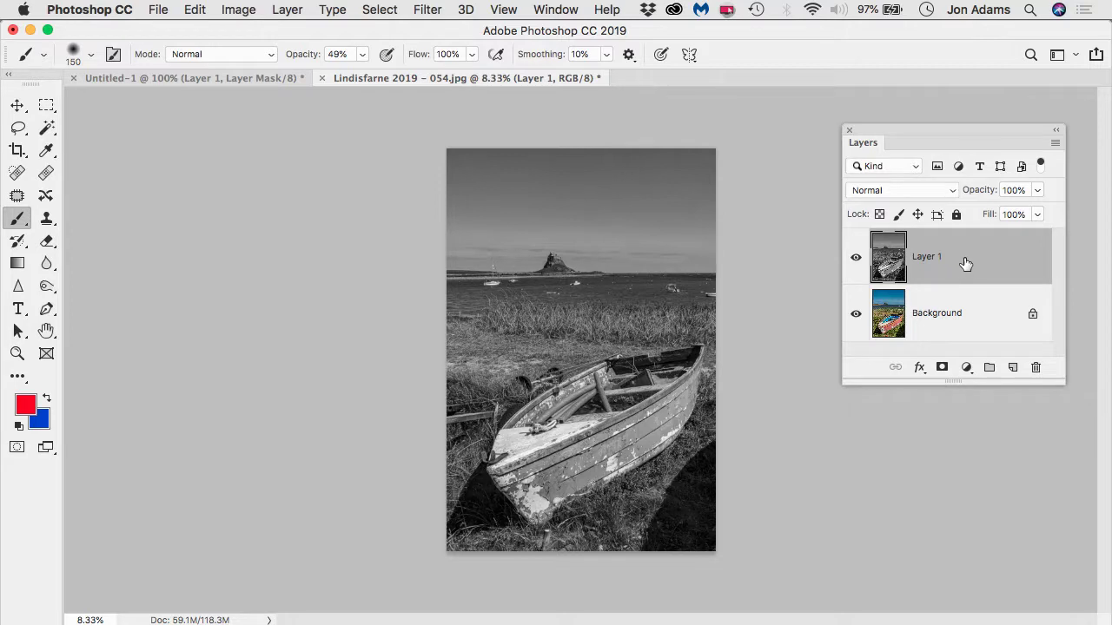
click(240, 11)
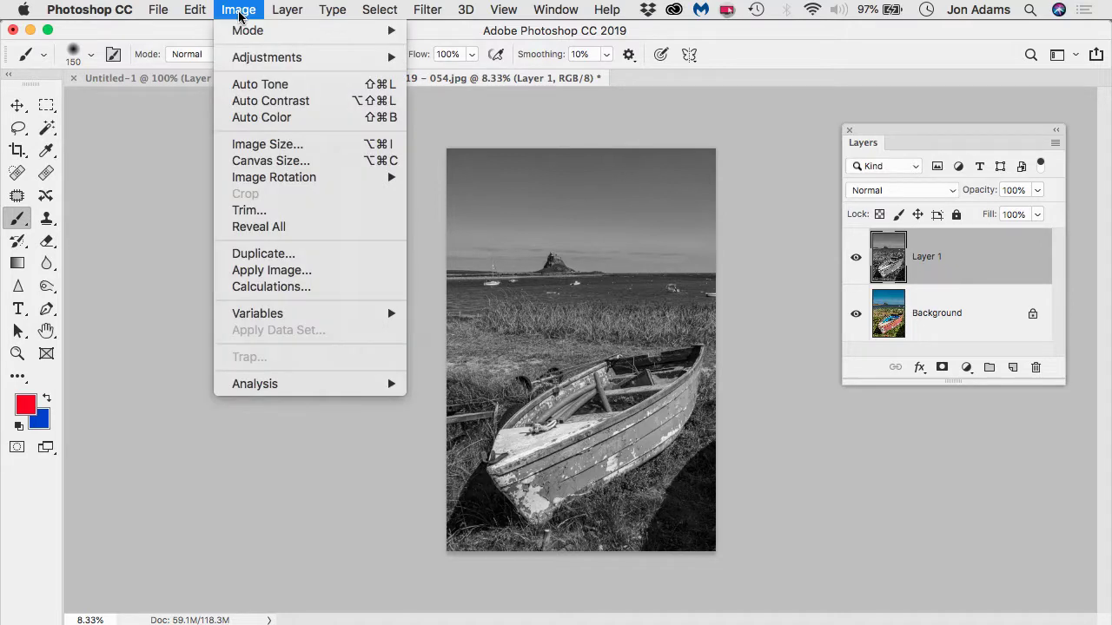
mouse_move(259, 57)
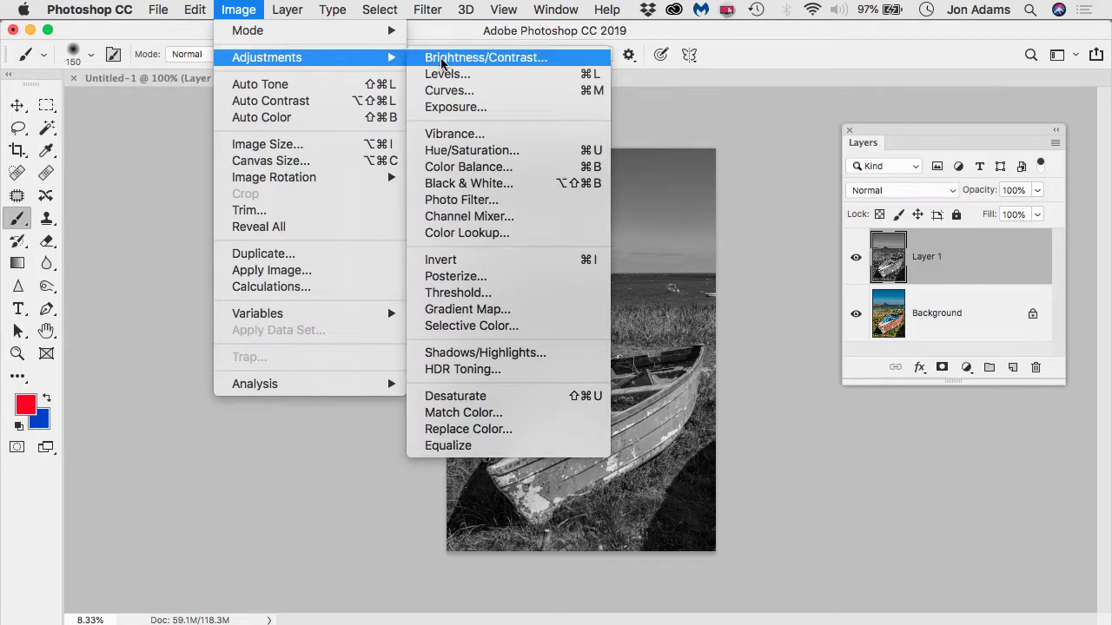
click(546, 396)
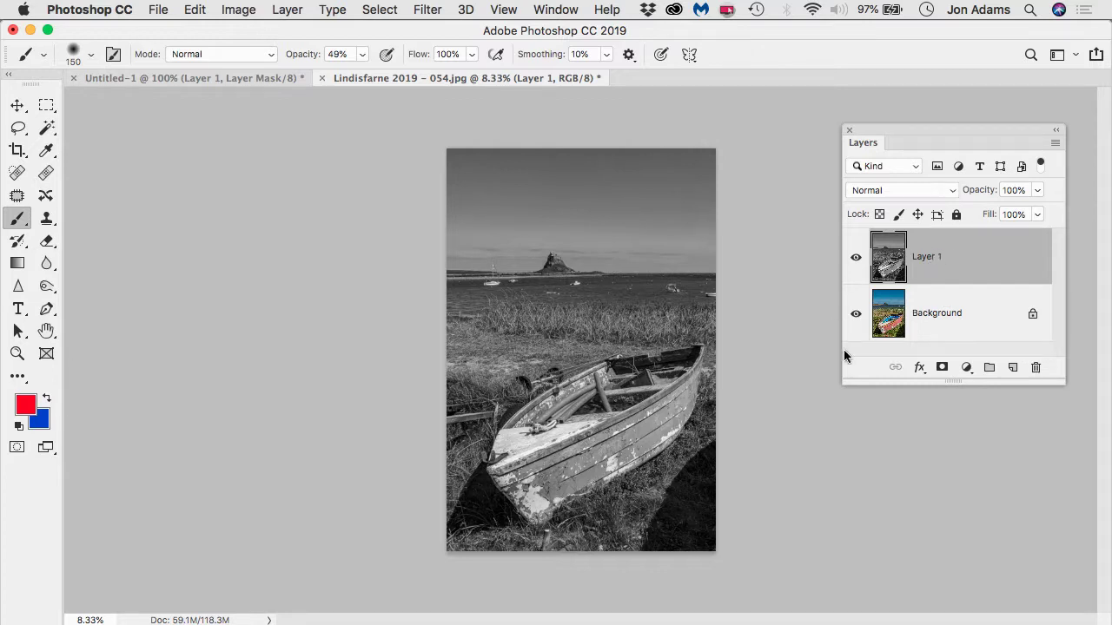
Add a white layer mask to the desaturated layer and enlarge the soft brush to 400 px.
click(941, 368)
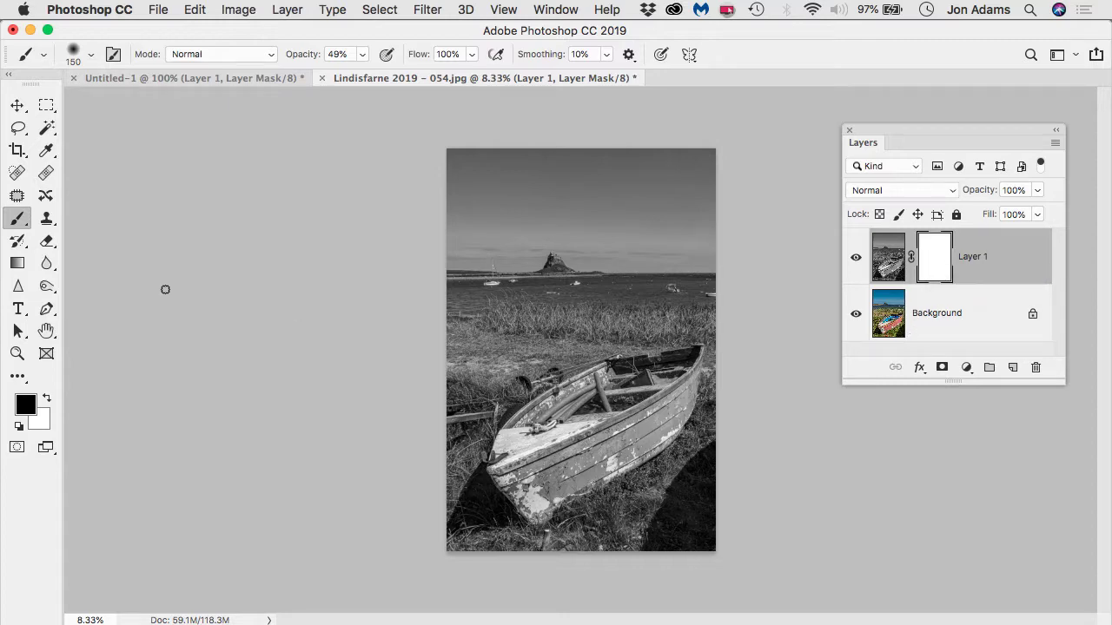
scroll(588, 397, up, 5)
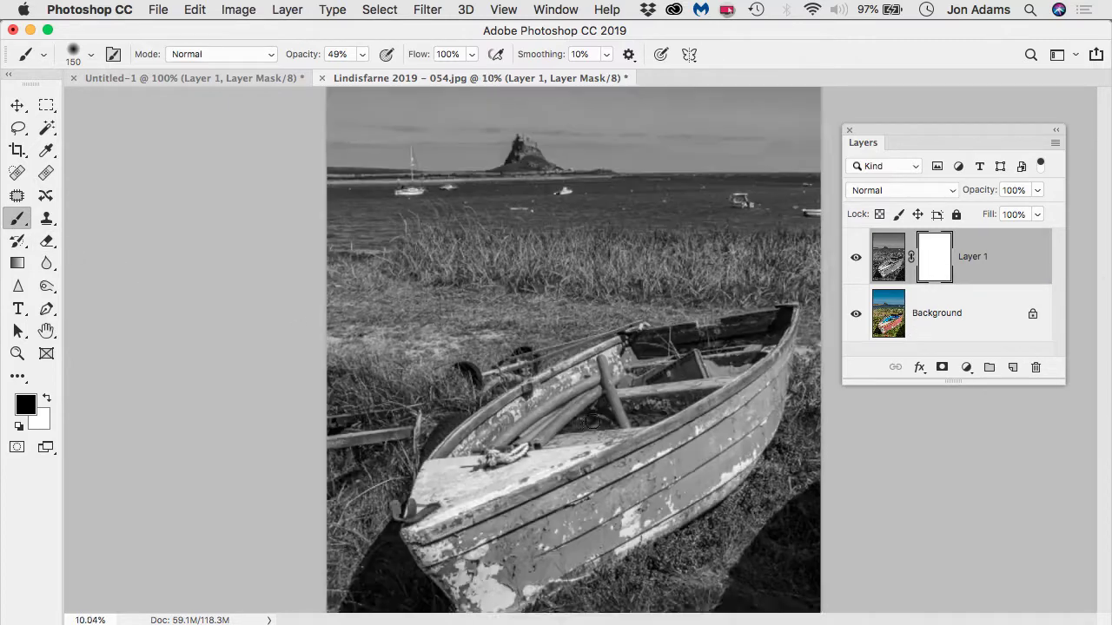
scroll(573, 417, down, 3)
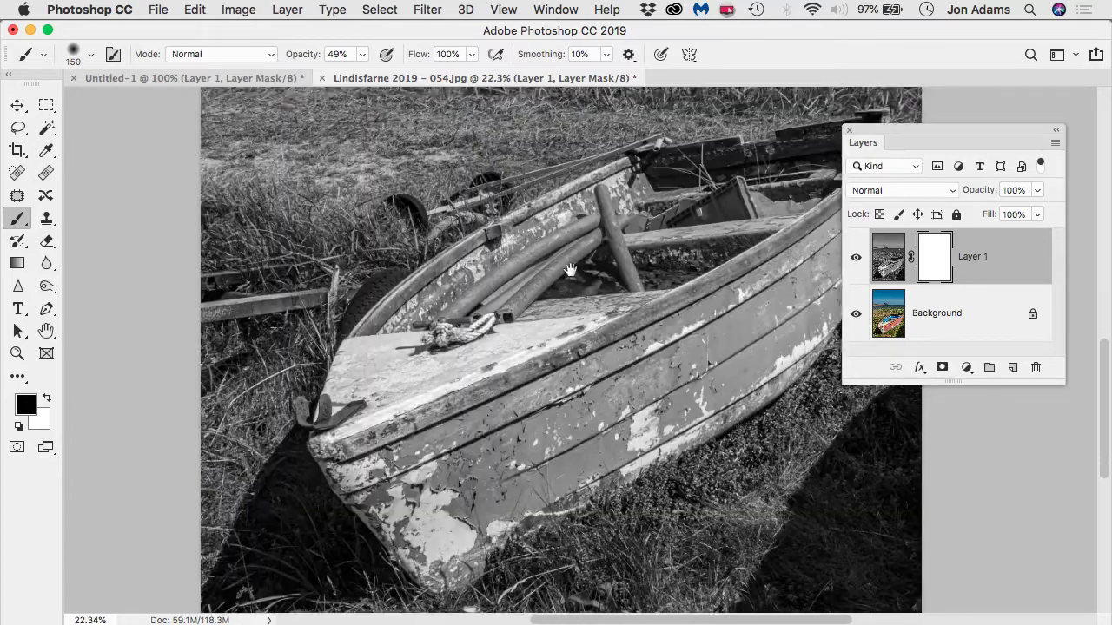
scroll(547, 323, up, 2)
key(bracketright)
key(bracketright)
key(bracketright)
key(bracketright)
key(bracketright)
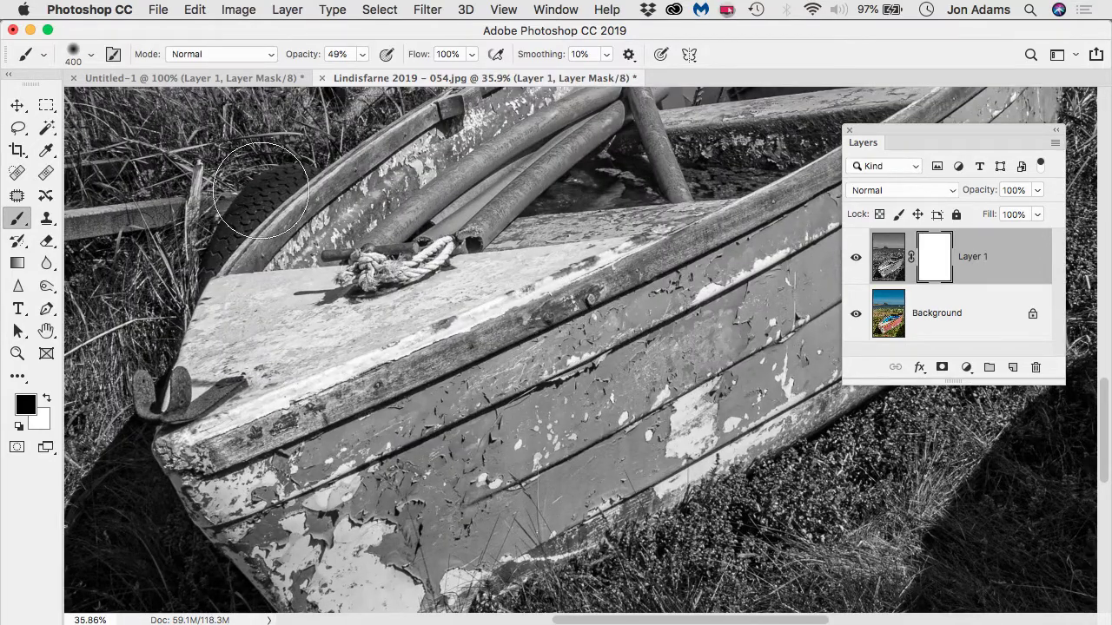
click(91, 54)
double_click(39, 286)
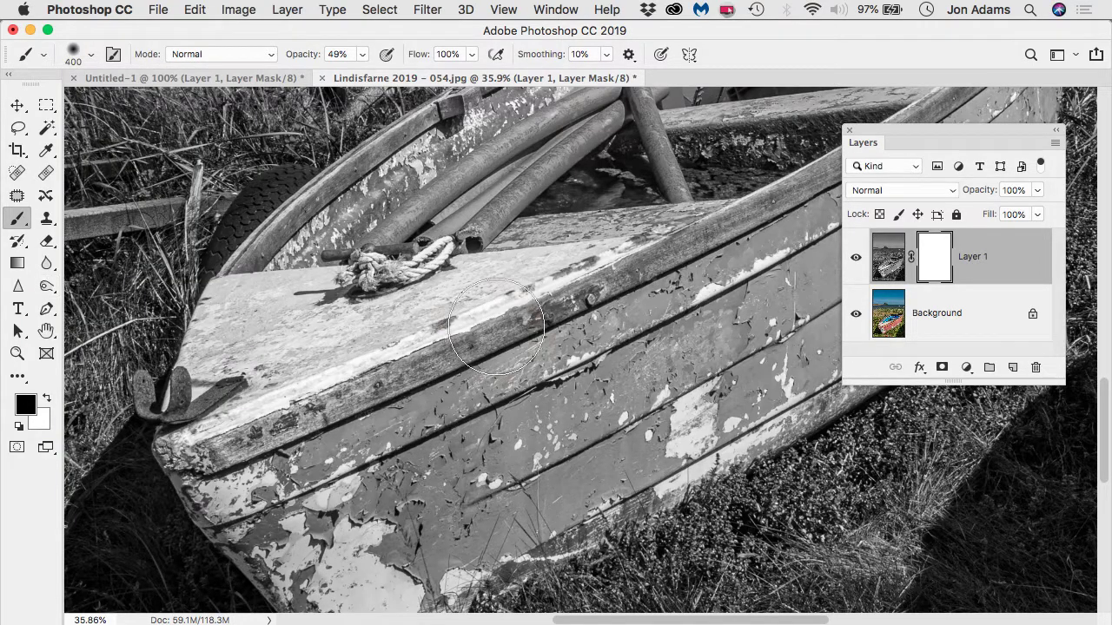
Paint black at 49% opacity on the mask over the boat's bow planks and interior to reveal their colour.
mouse_move(486, 330)
mouse_down()
mouse_move(320, 402)
mouse_move(475, 318)
mouse_move(308, 396)
mouse_move(474, 319)
mouse_move(302, 412)
mouse_move(405, 350)
mouse_move(258, 399)
mouse_move(284, 431)
mouse_move(275, 468)
mouse_move(277, 455)
mouse_move(369, 450)
mouse_move(387, 478)
mouse_move(463, 430)
mouse_up()
scroll(462, 430, down, 5)
drag(556, 369, 602, 363)
scroll(602, 363, down, 4)
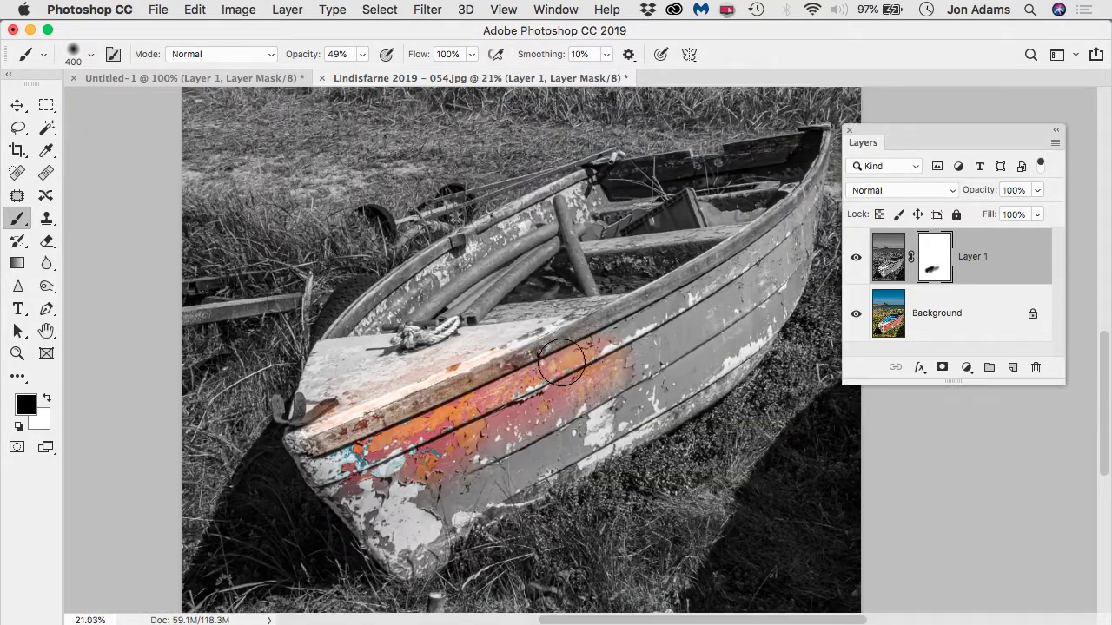
mouse_move(621, 438)
mouse_down()
mouse_move(641, 409)
mouse_move(627, 395)
mouse_move(577, 425)
mouse_move(597, 429)
mouse_move(536, 474)
mouse_move(578, 468)
mouse_move(618, 431)
mouse_move(591, 434)
mouse_up()
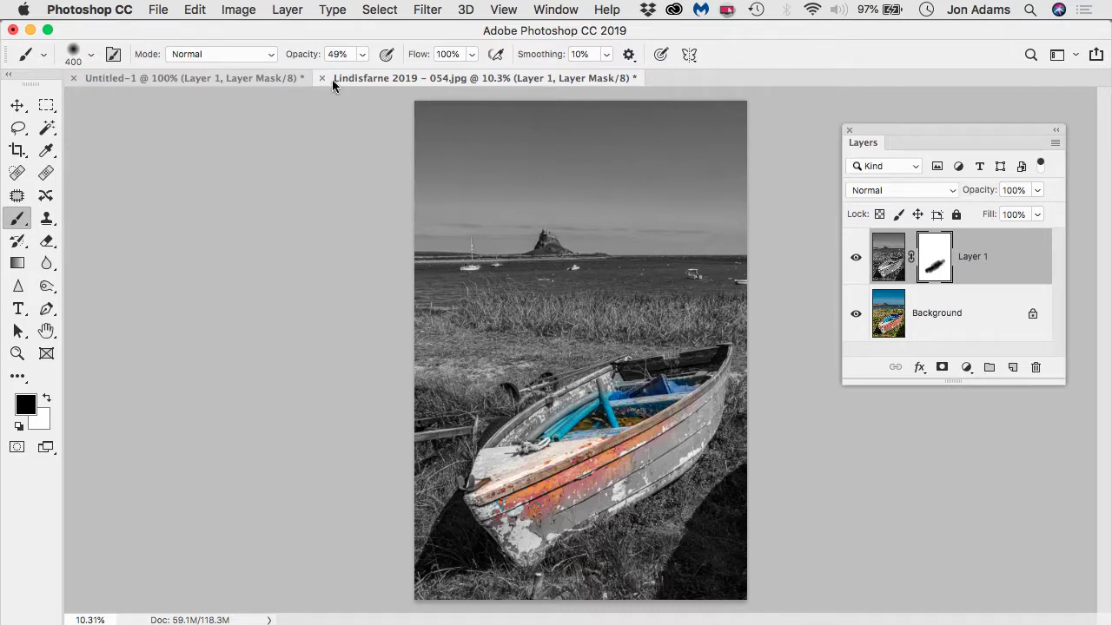
Raise the brush opacity to 100% and paint black on the mask over the whole boat to reveal its full colour.
click(362, 53)
drag(360, 75, 409, 74)
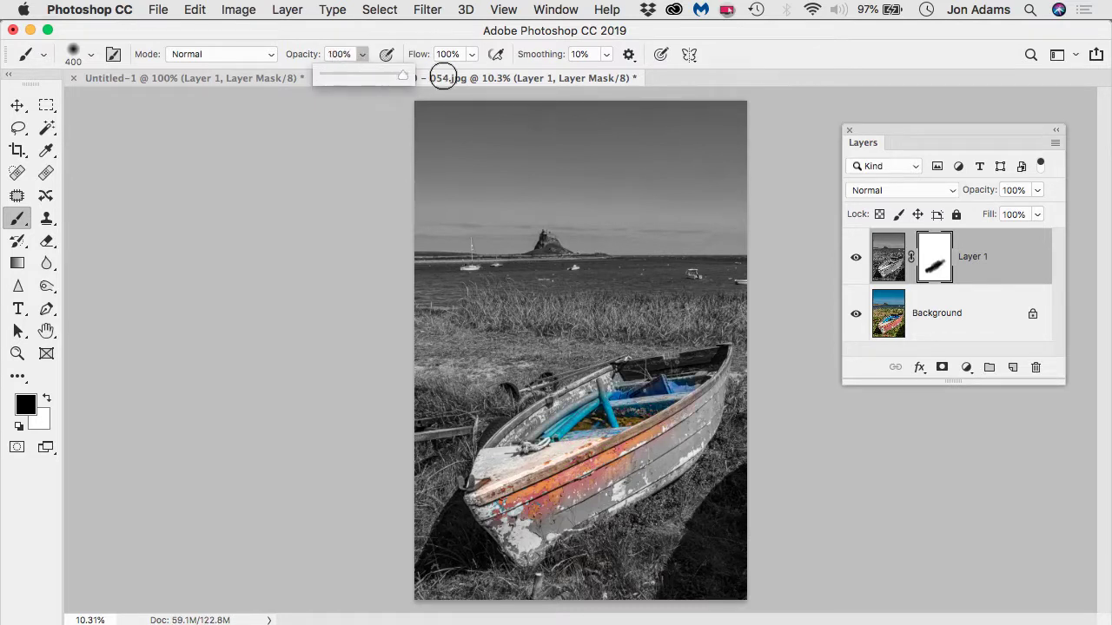
click(615, 417)
mouse_move(662, 425)
mouse_down()
mouse_move(581, 501)
mouse_move(611, 493)
mouse_move(549, 520)
mouse_move(522, 549)
mouse_move(481, 489)
mouse_move(520, 425)
mouse_move(618, 371)
mouse_move(716, 361)
mouse_move(674, 455)
mouse_move(539, 539)
mouse_move(604, 482)
mouse_move(586, 435)
mouse_up()
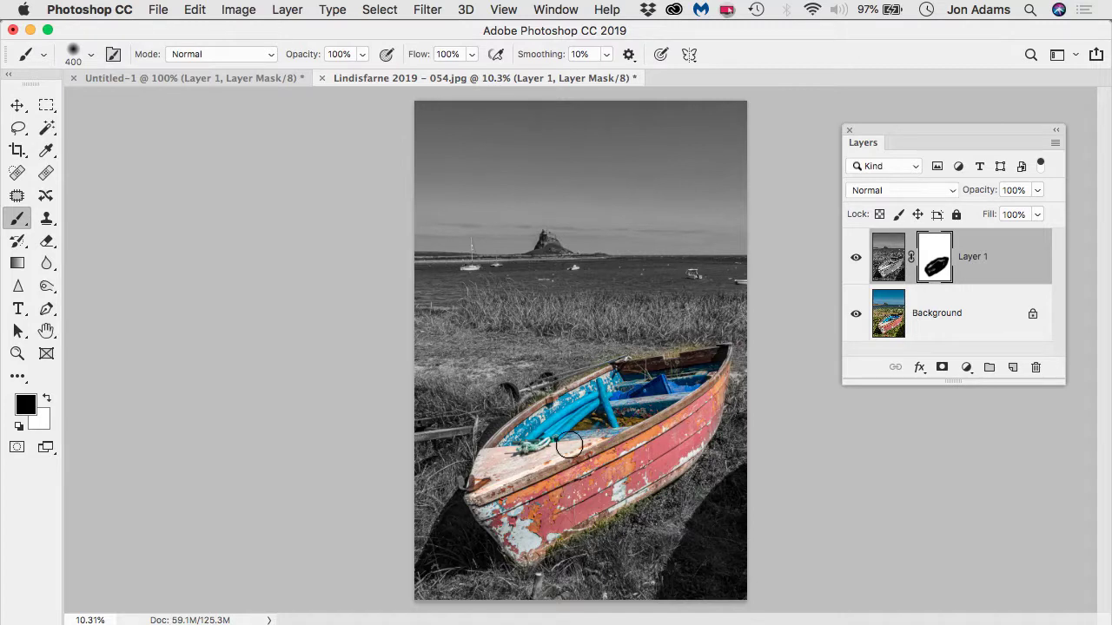
Paint a black stroke on the mask across the sky, switch to white and paint over that stroke.
drag(643, 263, 584, 163)
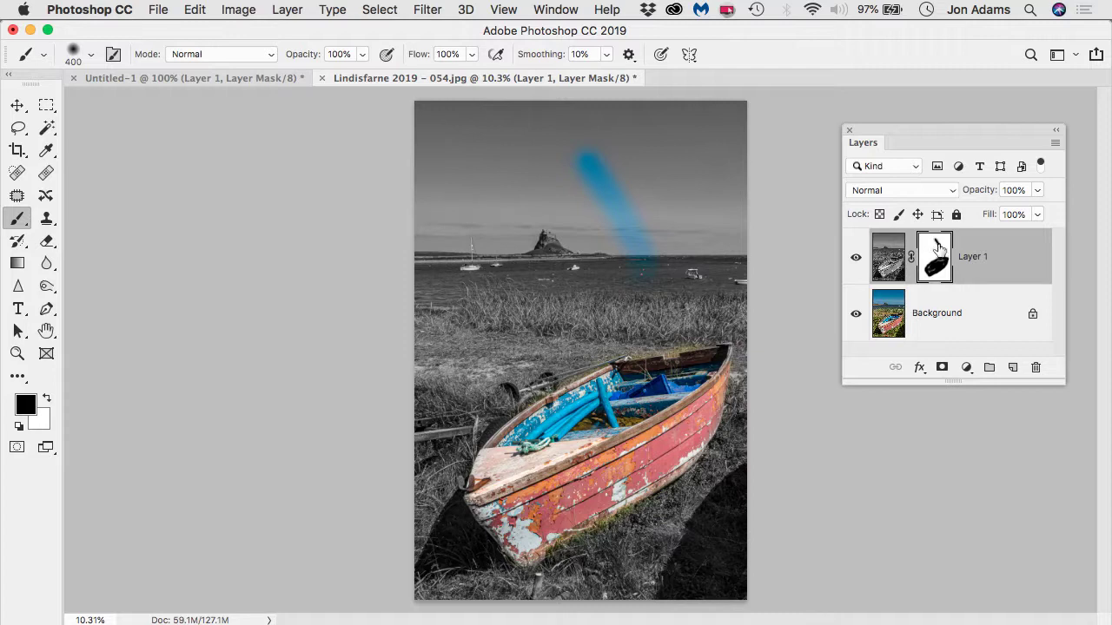
click(46, 398)
mouse_move(573, 162)
mouse_down()
mouse_move(608, 178)
mouse_move(640, 189)
mouse_move(643, 205)
mouse_move(614, 235)
mouse_move(643, 259)
mouse_move(628, 282)
mouse_move(674, 287)
mouse_up()
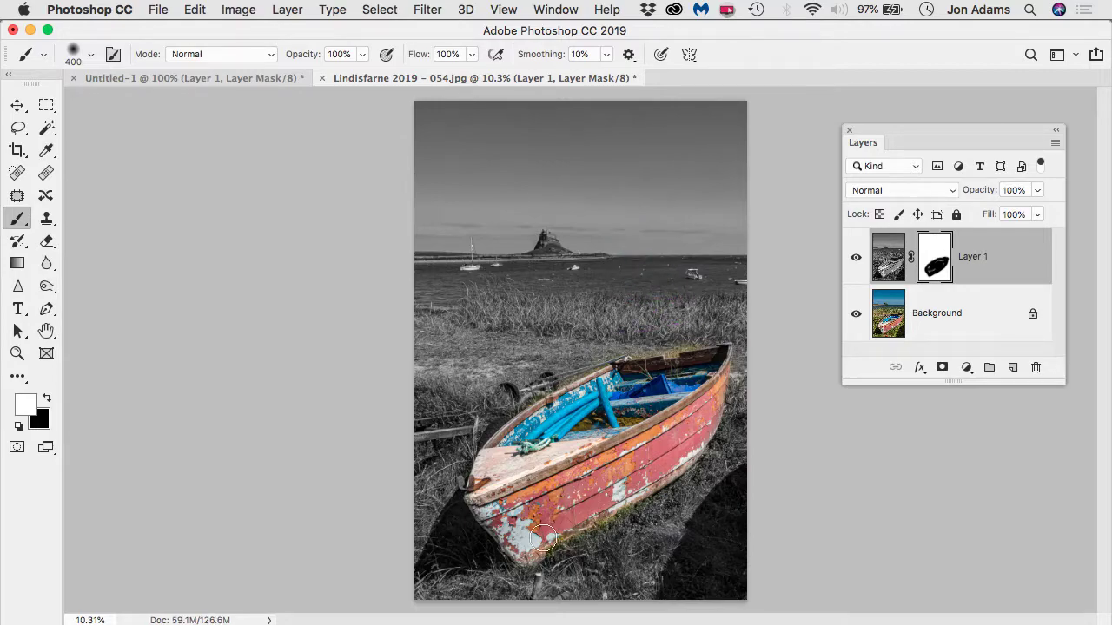
Paint white on the mask along the boat's lower edge to hide the coloured grass, and switch the foreground back to black.
scroll(553, 526, up, 3)
scroll(552, 526, up, 5)
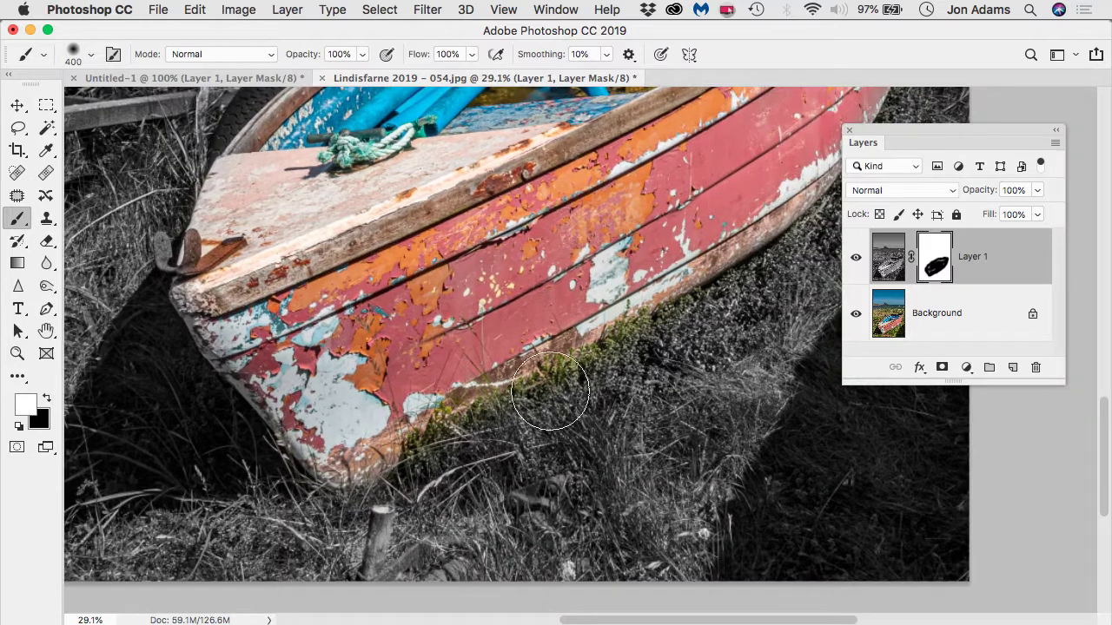
mouse_move(550, 392)
mouse_down()
mouse_move(647, 363)
mouse_move(567, 413)
mouse_move(473, 448)
mouse_move(452, 464)
mouse_move(474, 484)
mouse_move(391, 534)
mouse_up()
click(48, 401)
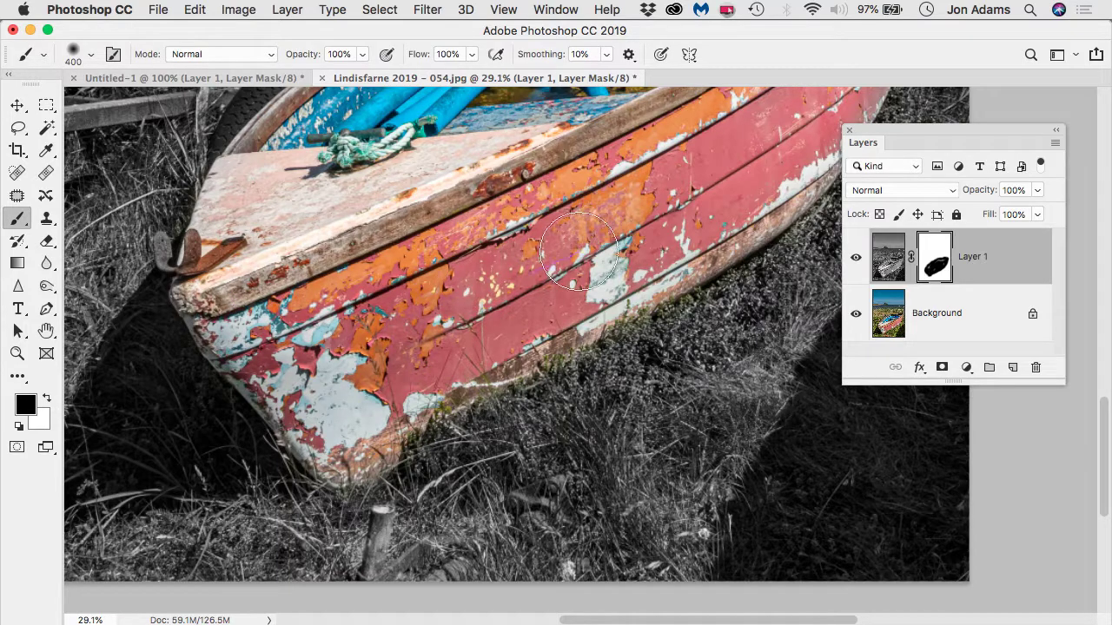
Switch to white and paint on the mask along the boat's stern and far rim to hide the coloured grass there.
drag(574, 243, 418, 543)
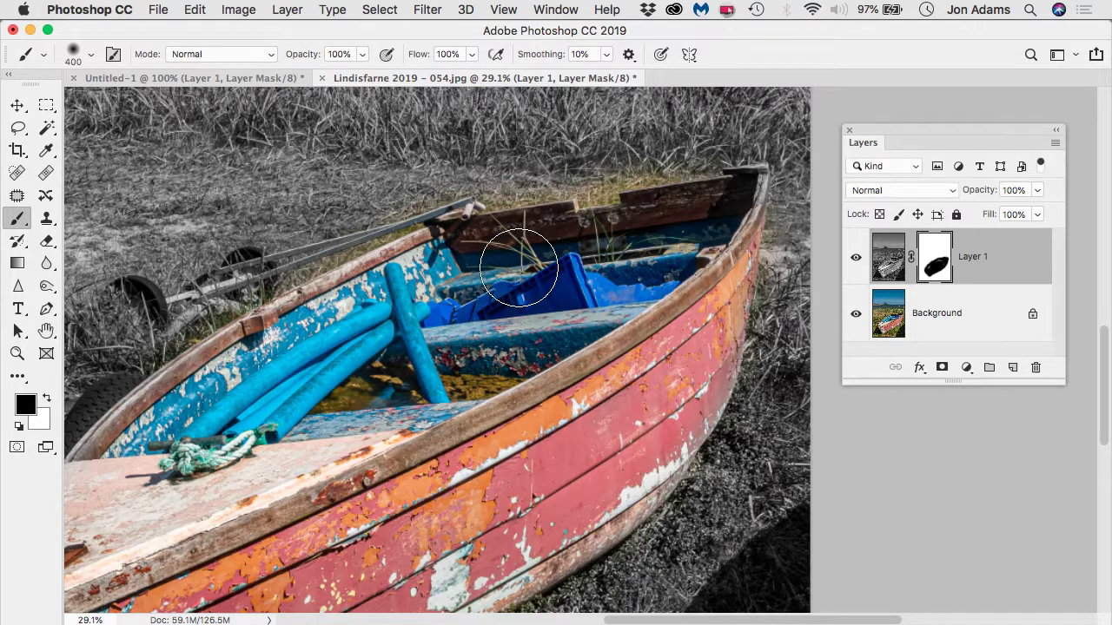
key(x)
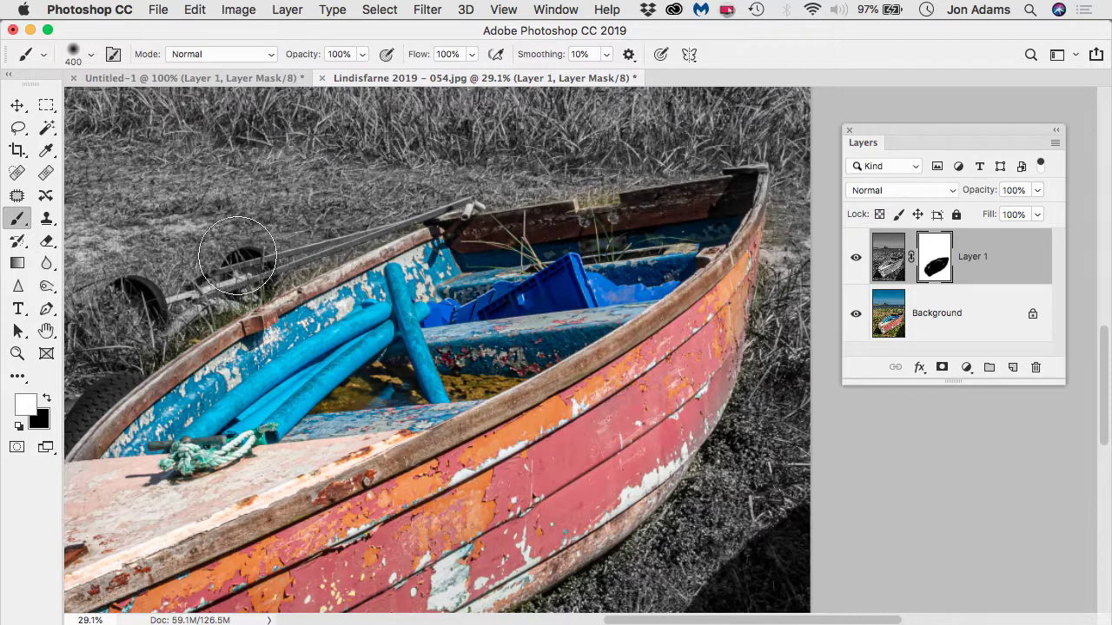
mouse_move(184, 287)
mouse_down()
mouse_move(313, 193)
mouse_move(415, 145)
mouse_up()
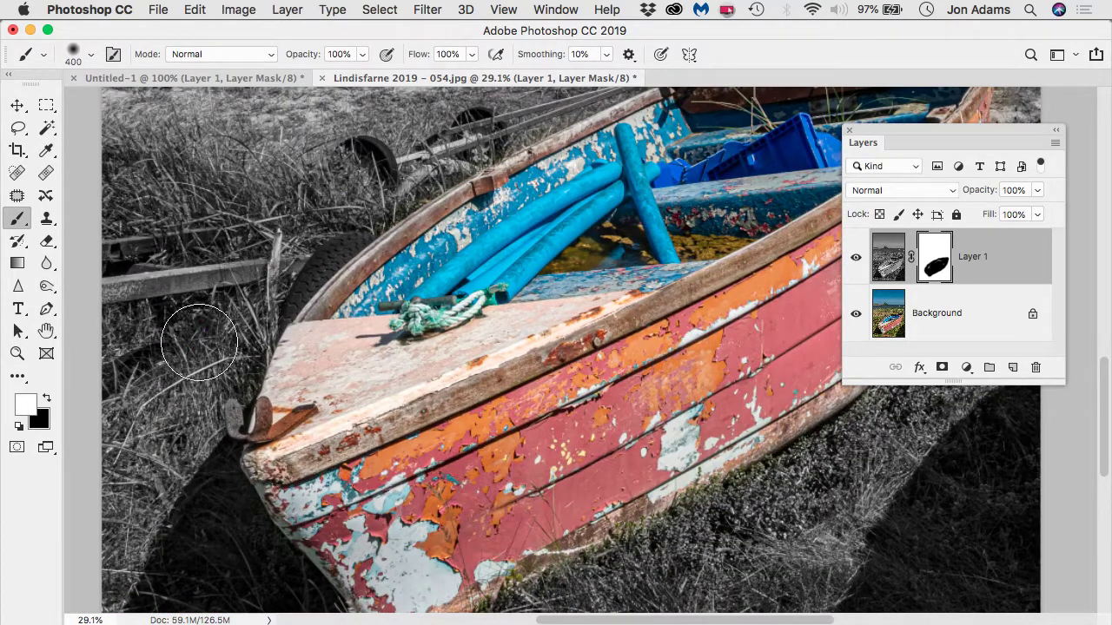
scroll(199, 343, down, 5)
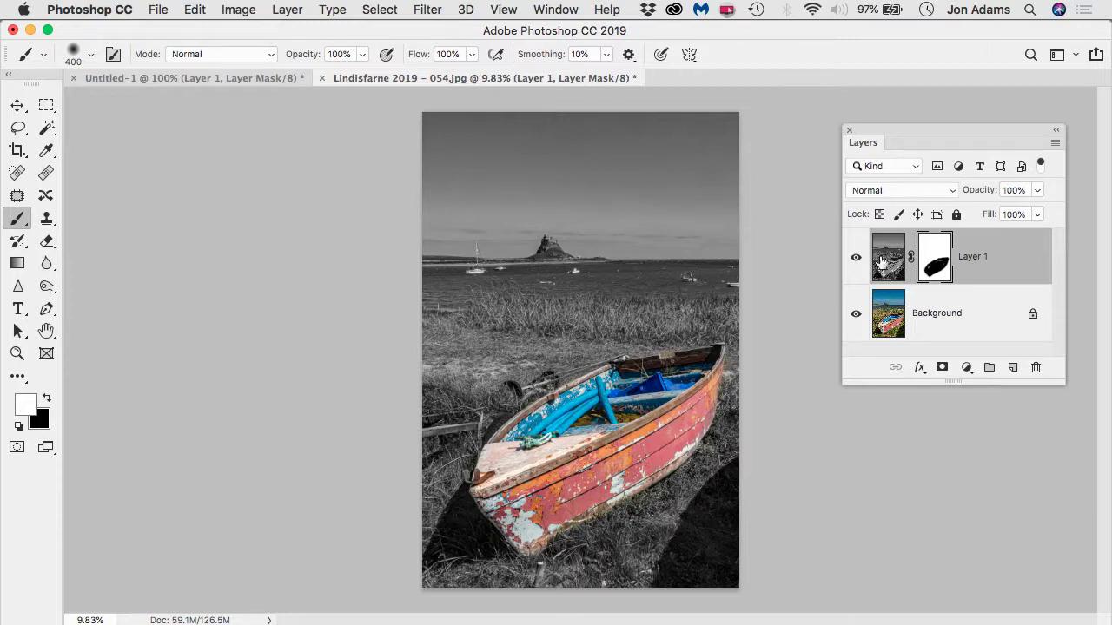
Delete the masked desaturated layer from the boat photo.
drag(891, 265, 1035, 369)
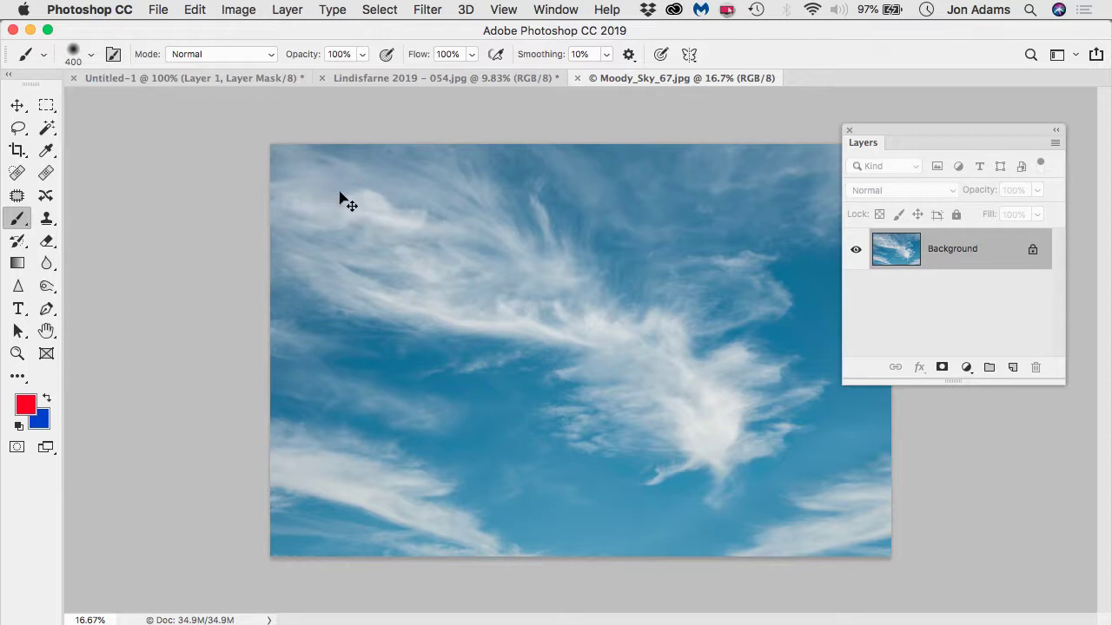
Copy the entire Moody_Sky_67.jpg image and paste it as a new layer into the Lindisfarne boat photo.
key(super+a)
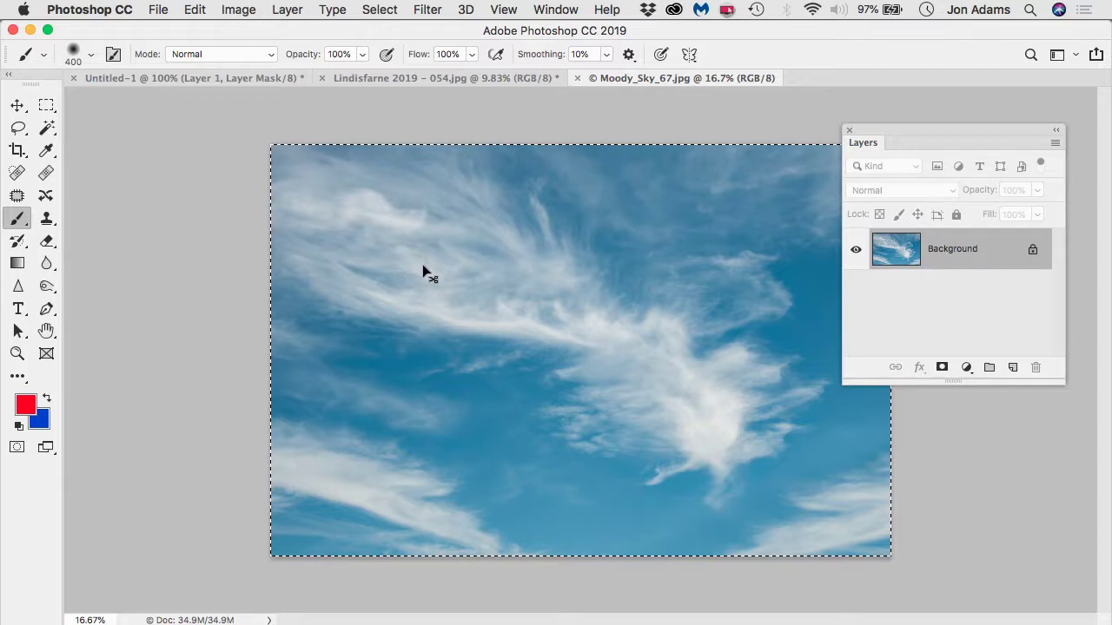
key(super+c)
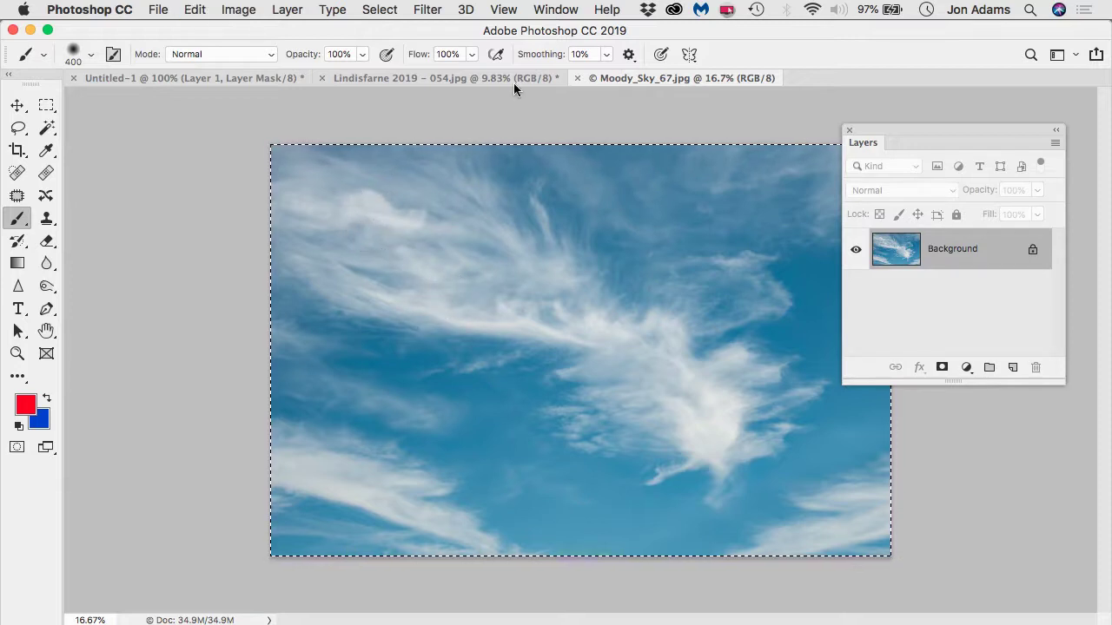
click(404, 79)
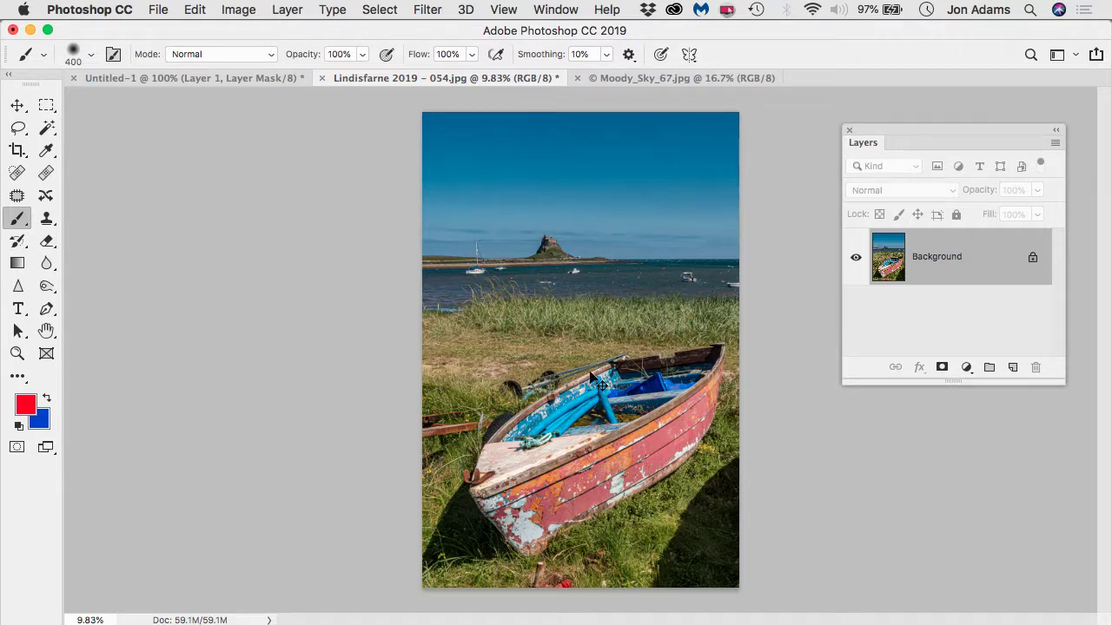
key(super+v)
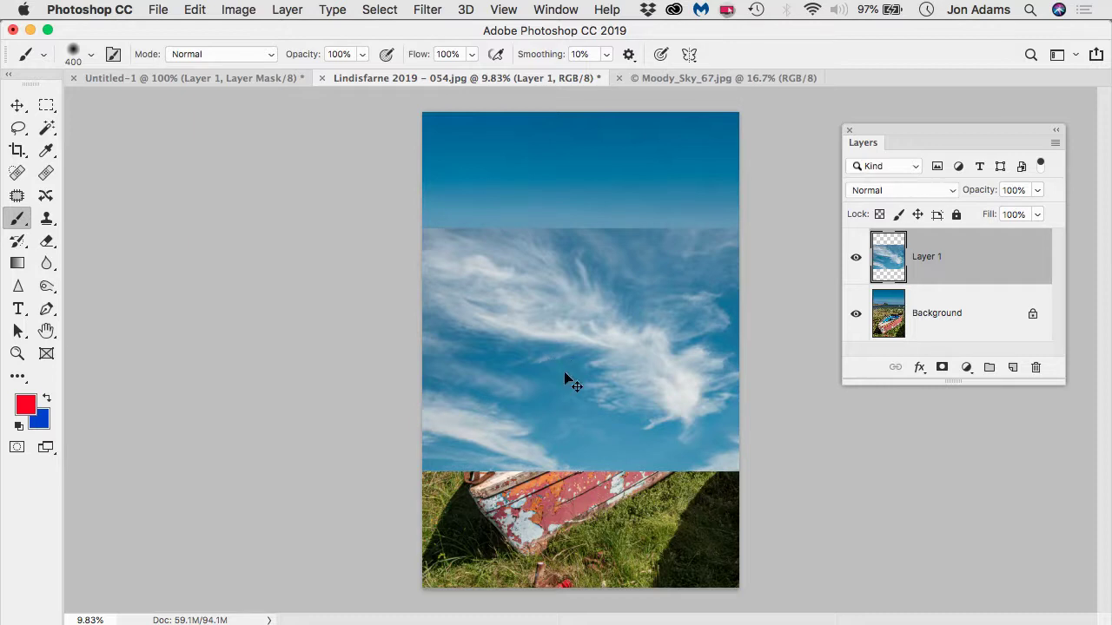
Scale the pasted sky layer to 86.57% to match the photo's width and move it up over the original sky and horizon.
key(super+t)
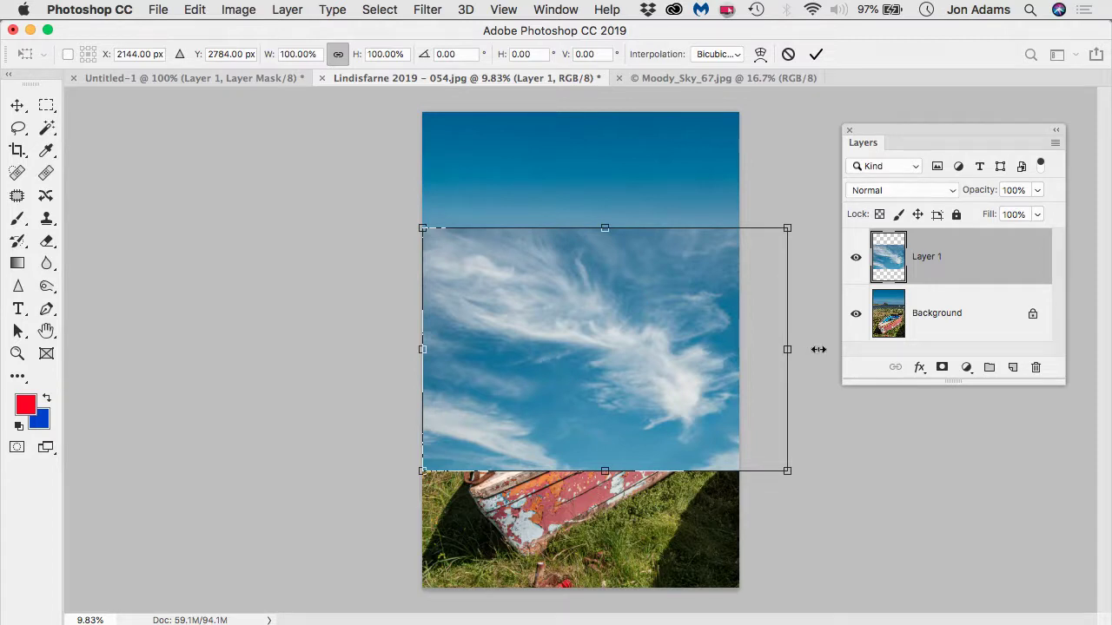
drag(784, 350, 736, 349)
drag(604, 355, 615, 213)
mouse_move(639, 252)
mouse_down()
mouse_move(640, 173)
mouse_move(634, 236)
mouse_up()
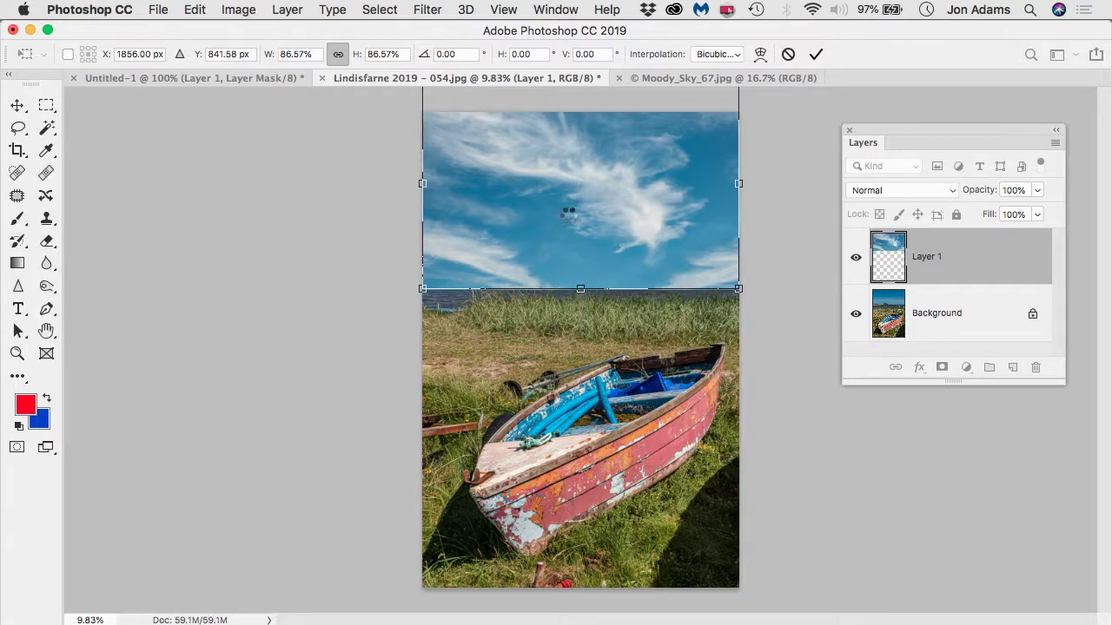
key(b)
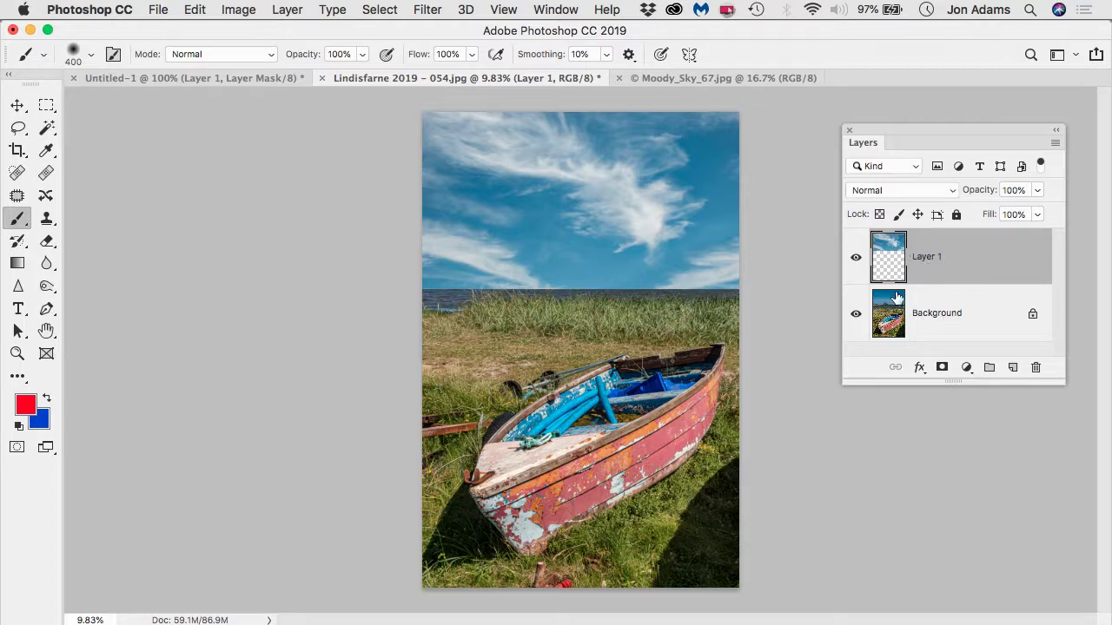
Add a layer mask to the sky layer and set up a black brush at size 800 with 50% opacity.
click(942, 368)
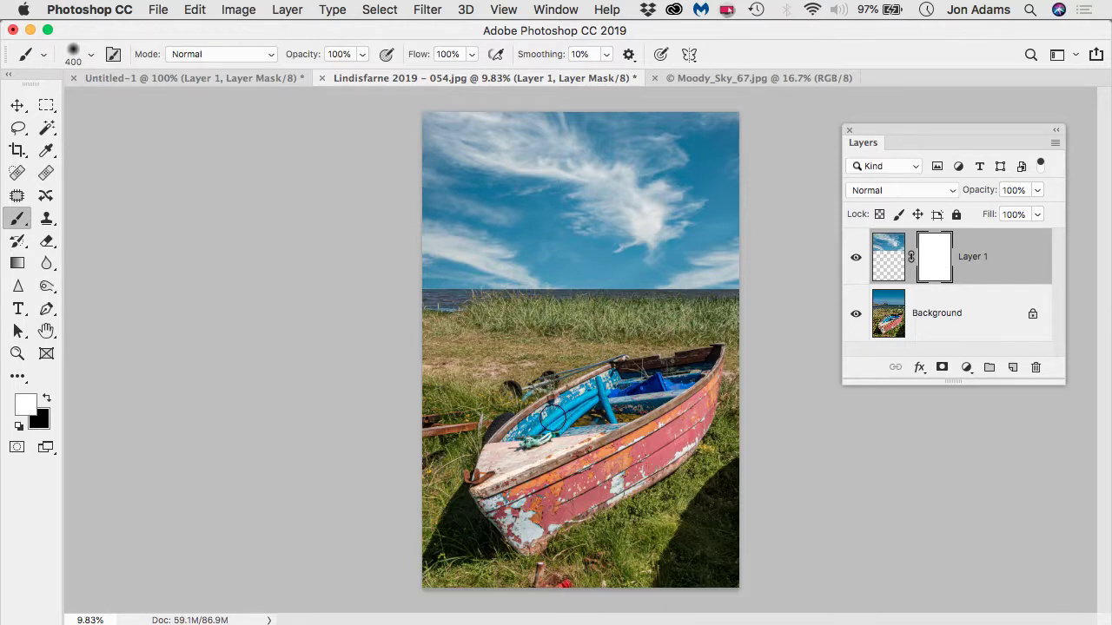
click(47, 399)
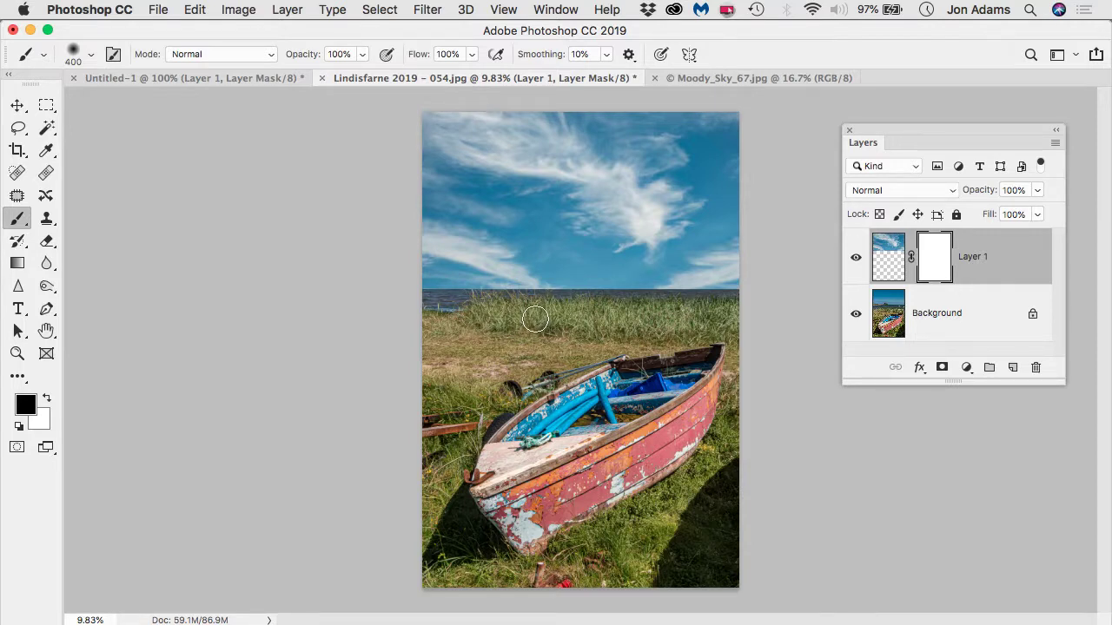
key(bracketright)
key(bracketright)
key(bracketright)
key(bracketright)
click(362, 54)
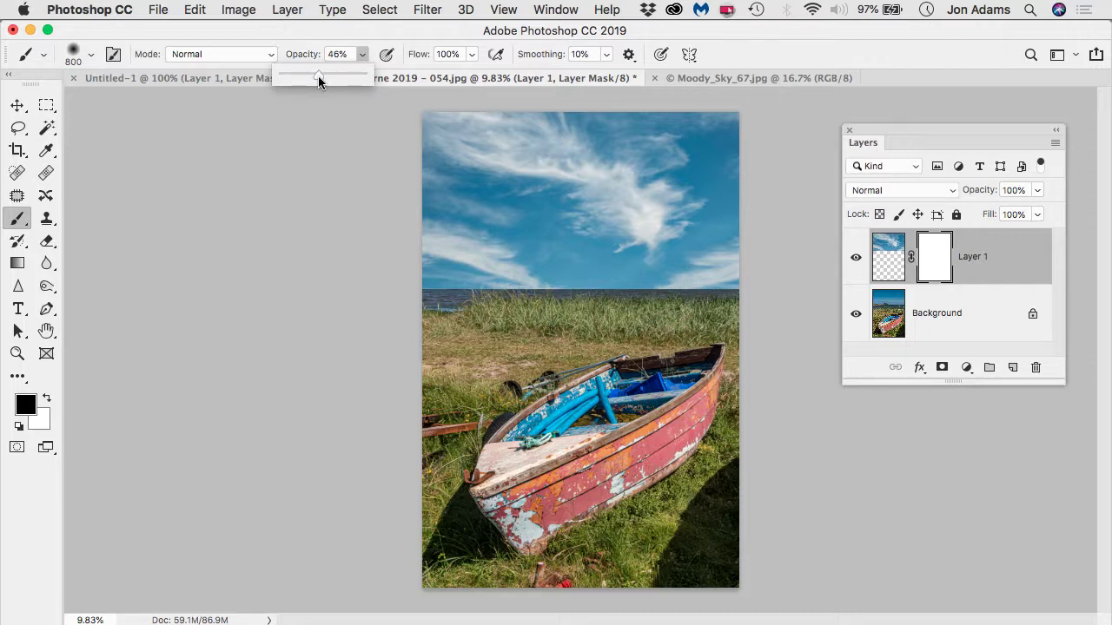
drag(318, 76, 322, 79)
Paint on the sky layer's mask across the horizon to reveal the original castle, shoreline and sea.
click(641, 303)
mouse_move(641, 303)
mouse_down()
mouse_move(430, 300)
mouse_move(586, 299)
mouse_up()
mouse_move(646, 289)
mouse_down()
mouse_move(734, 291)
mouse_move(601, 282)
mouse_move(563, 272)
mouse_move(551, 249)
mouse_move(552, 261)
mouse_move(533, 249)
mouse_move(496, 275)
mouse_move(527, 282)
mouse_move(366, 256)
mouse_move(390, 269)
mouse_move(489, 249)
mouse_move(455, 236)
mouse_move(363, 237)
mouse_move(380, 204)
mouse_move(313, 220)
mouse_move(333, 226)
mouse_up()
Refine the mask along the waterline up close, painting over the sea and horizon out to the photo's right edge.
scroll(492, 278, up, 2)
scroll(491, 279, up, 3)
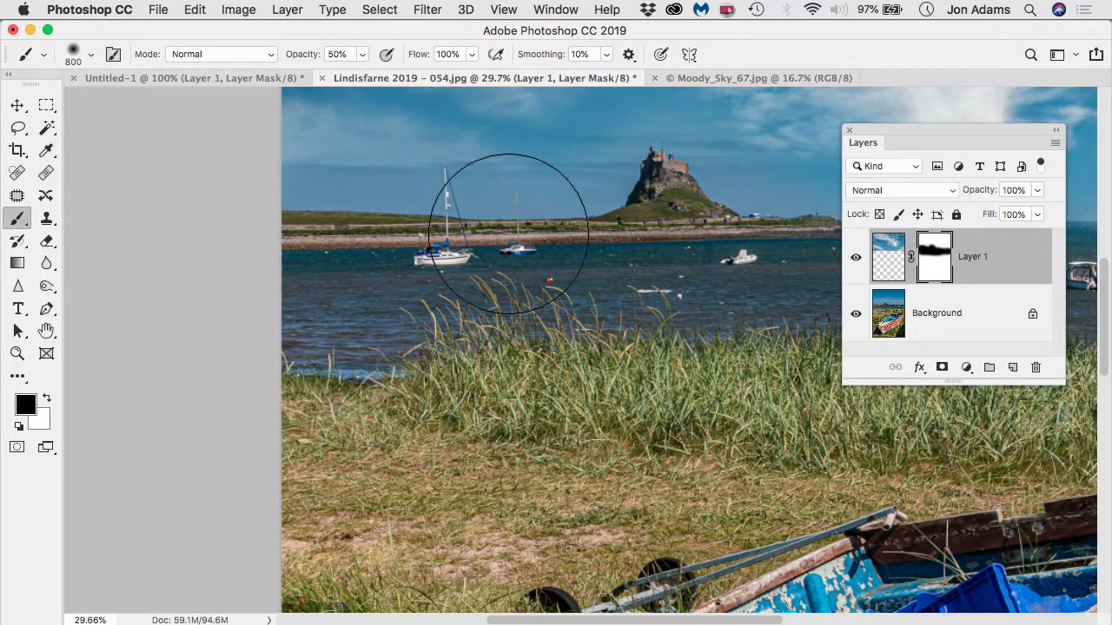
drag(632, 288, 421, 305)
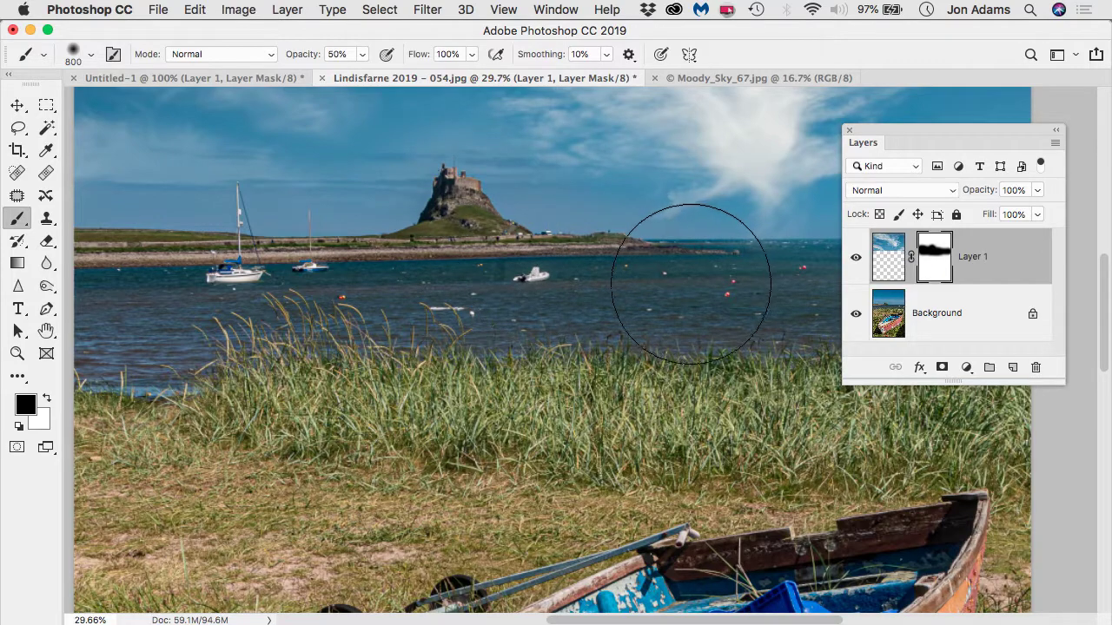
drag(553, 310, 388, 314)
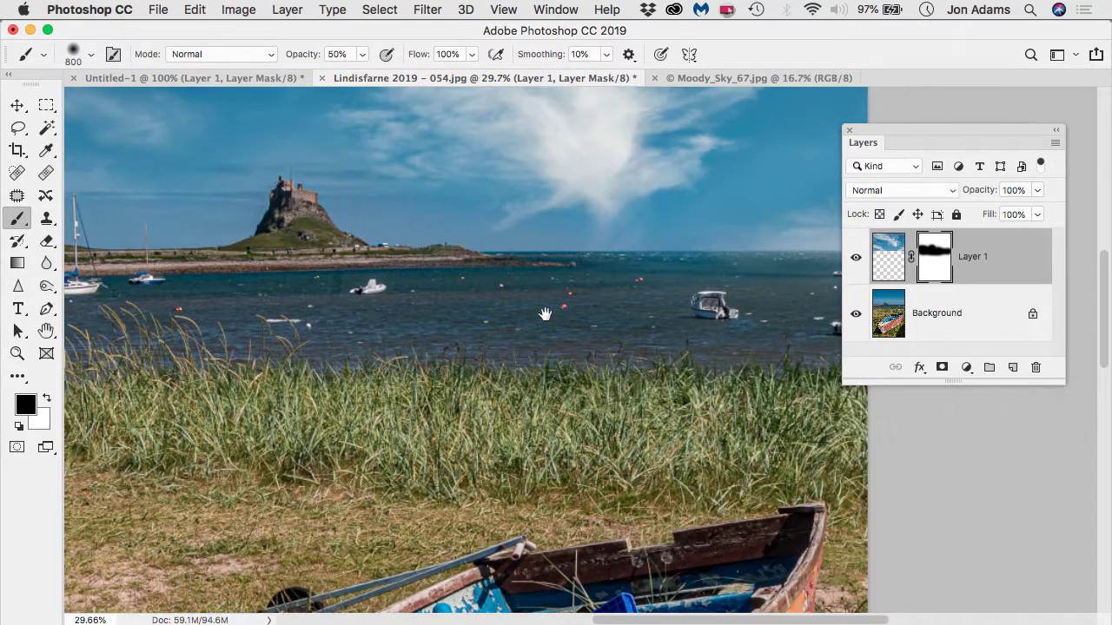
mouse_move(468, 328)
mouse_down()
mouse_move(546, 334)
mouse_move(365, 339)
mouse_up()
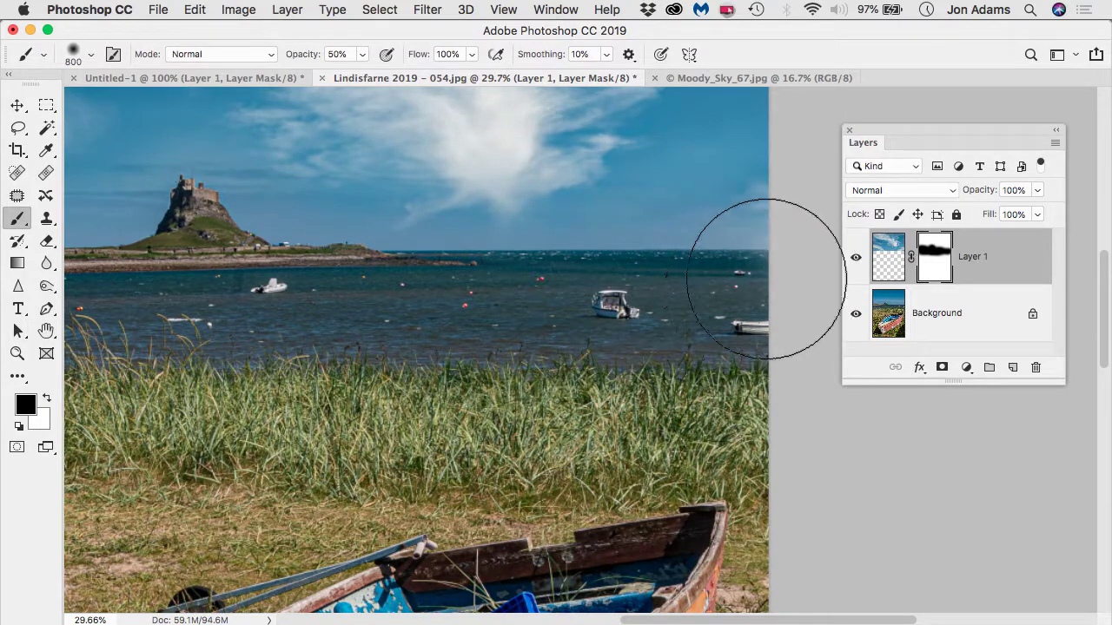
mouse_move(740, 293)
mouse_down()
mouse_move(520, 292)
mouse_move(390, 261)
mouse_up()
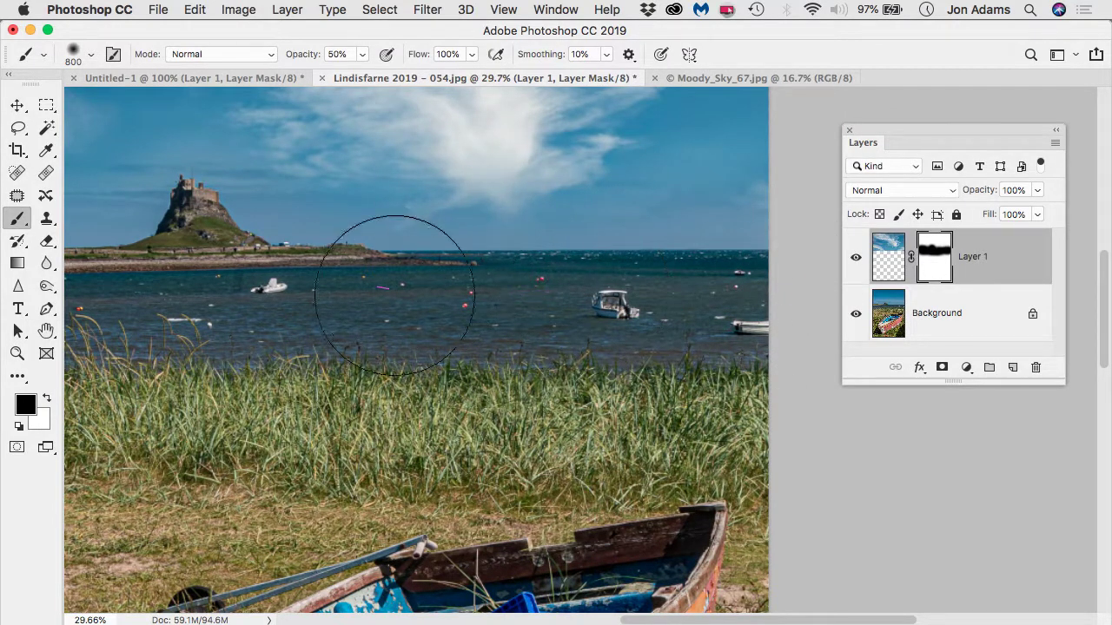
Hide the masked sky layer and show it again to compare the full photo with and without the replacement sky.
scroll(492, 360, down, 5)
scroll(427, 374, down, 3)
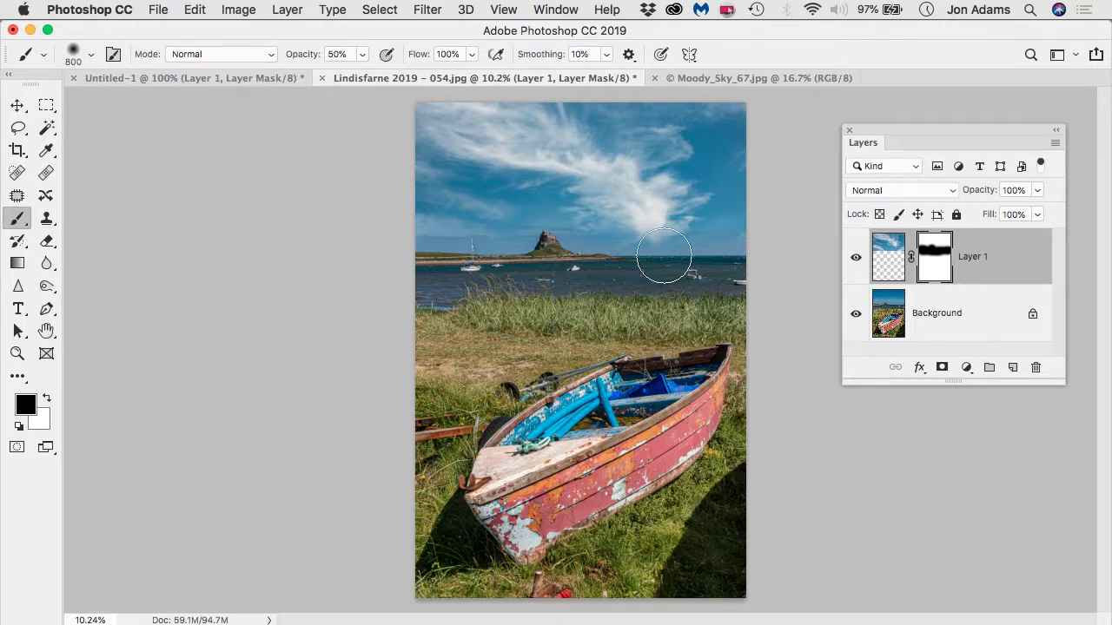
click(856, 258)
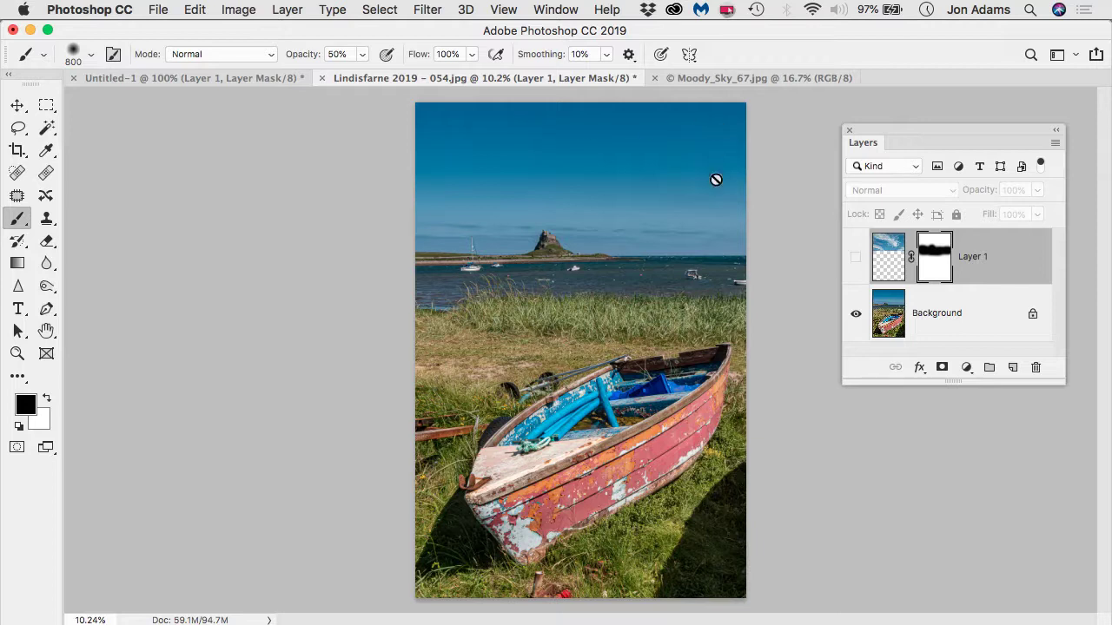
click(856, 259)
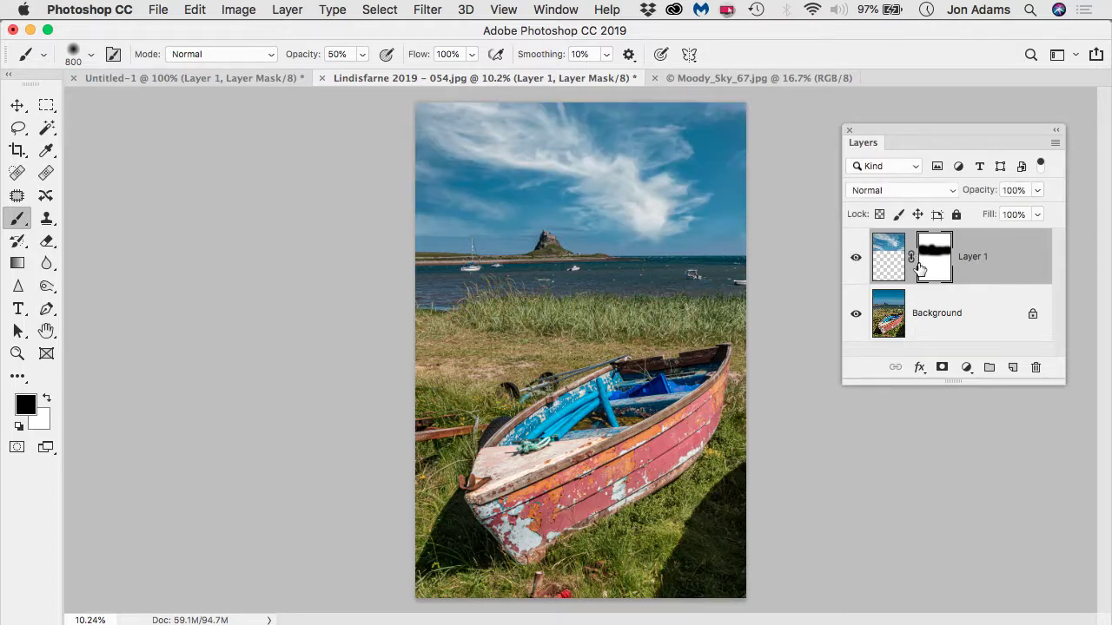